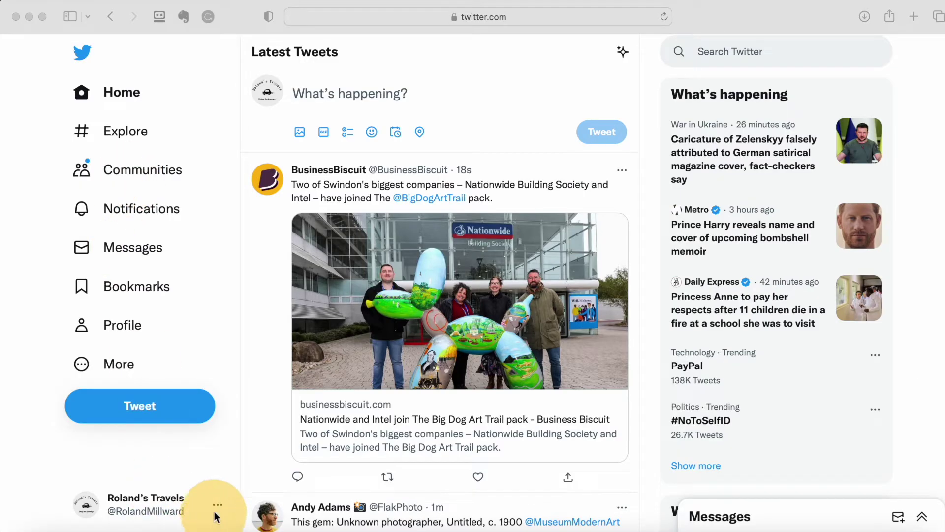
Switch to the other signed-in account from the bottom-left account menu.
click(215, 516)
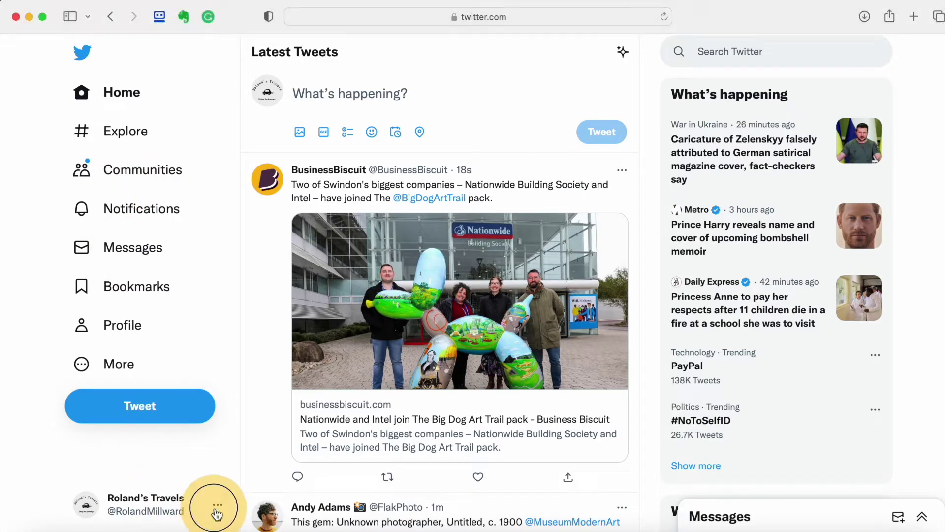
click(218, 507)
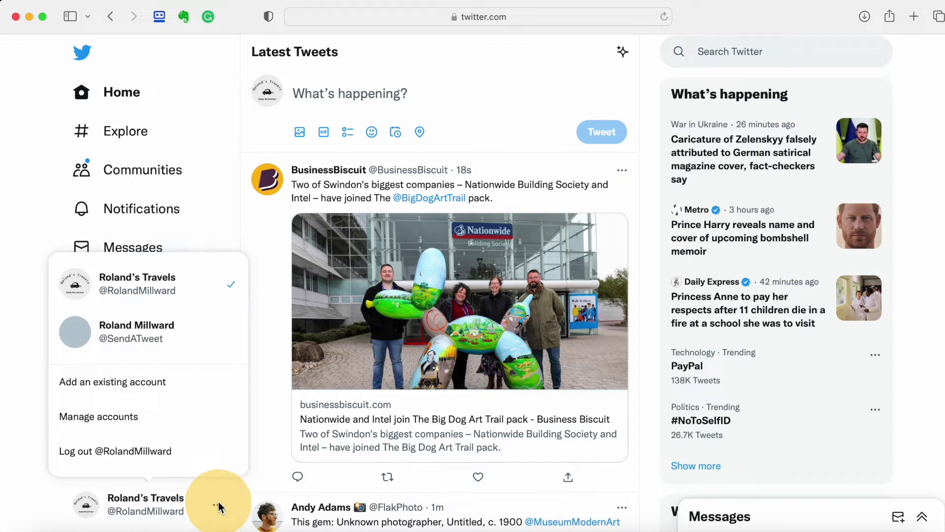
click(140, 339)
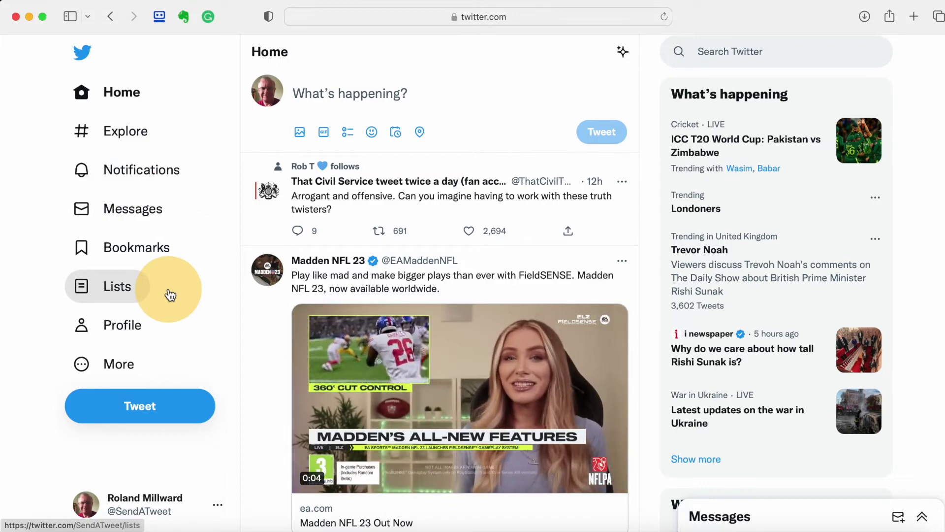
Switch back to the travel account and go to its Communities page.
click(219, 506)
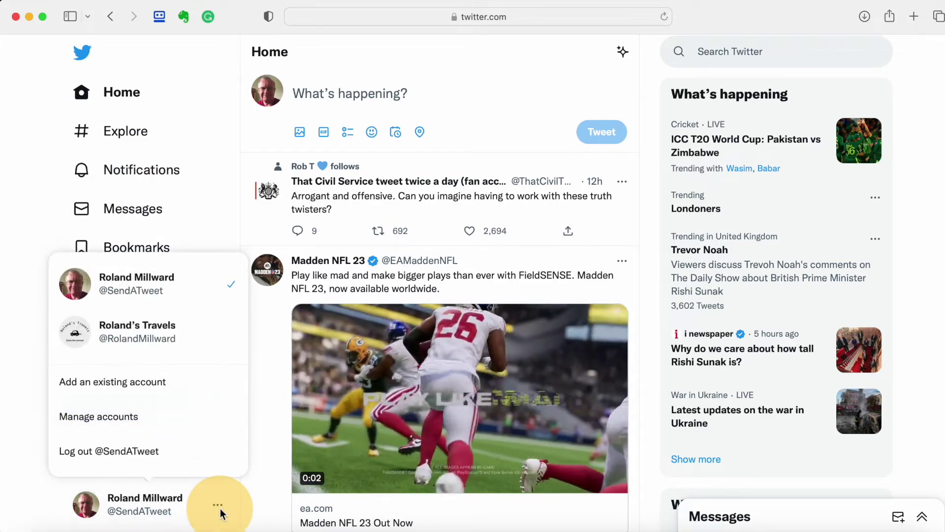
click(157, 340)
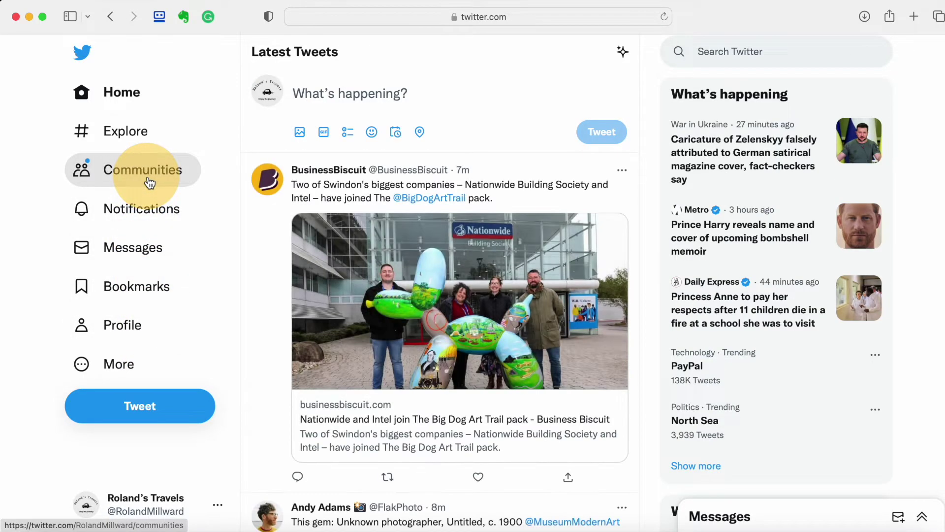
click(149, 177)
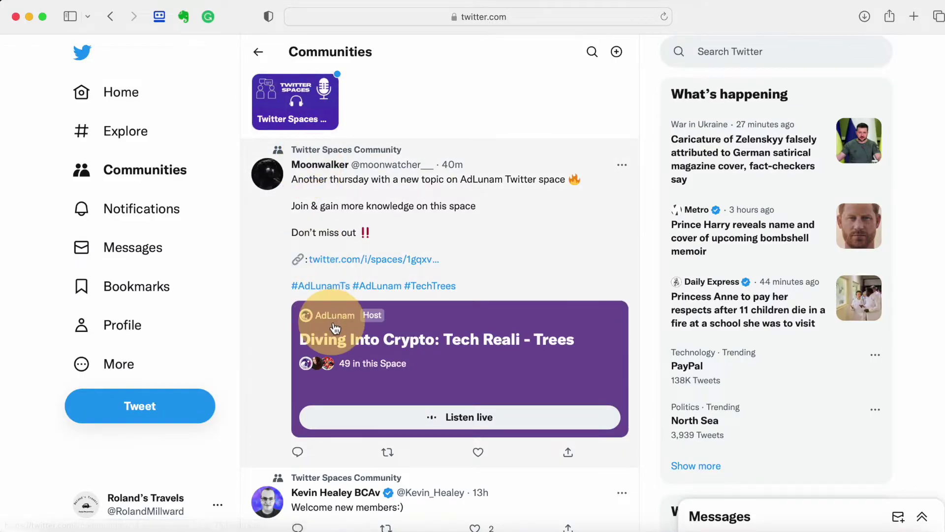
Browse the Communities feed and open the Twitter Spaces Community.
scroll(529, 531, down, 5)
scroll(335, 328, down, 15)
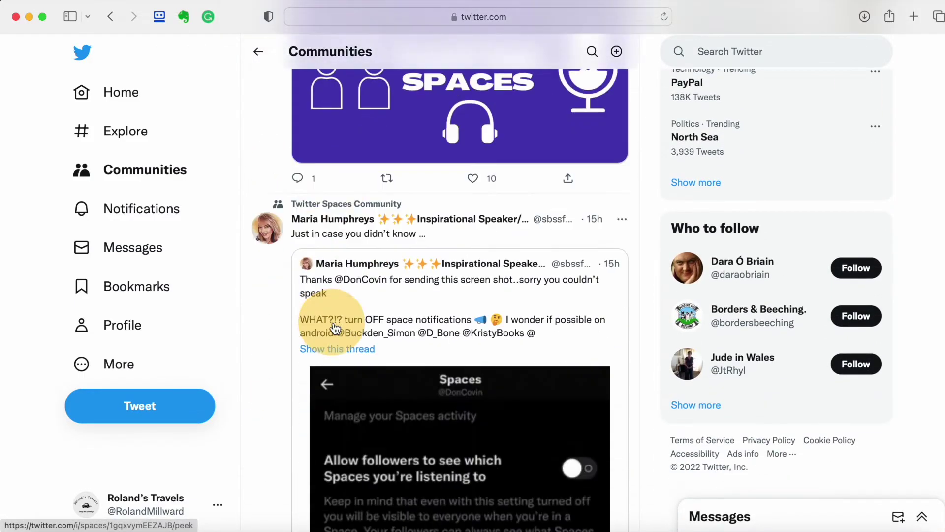
scroll(335, 329, down, 15)
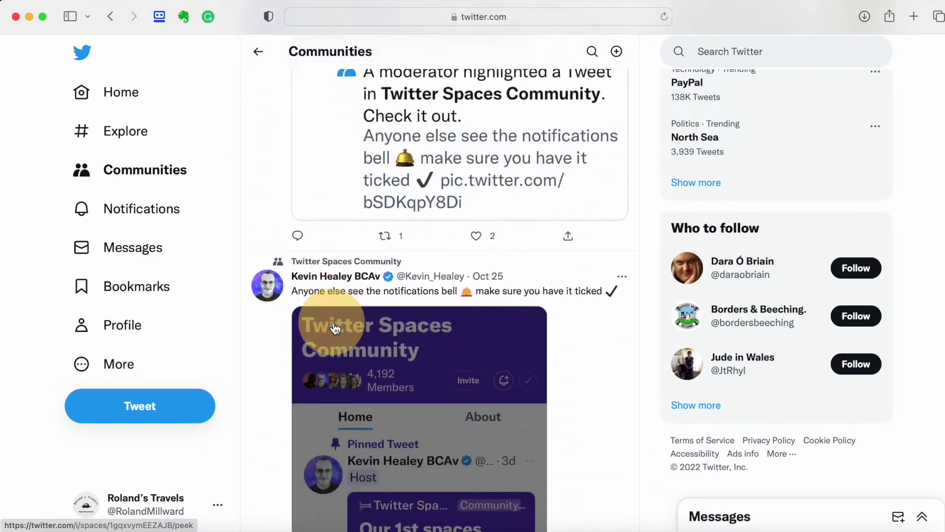
scroll(334, 328, up, 20)
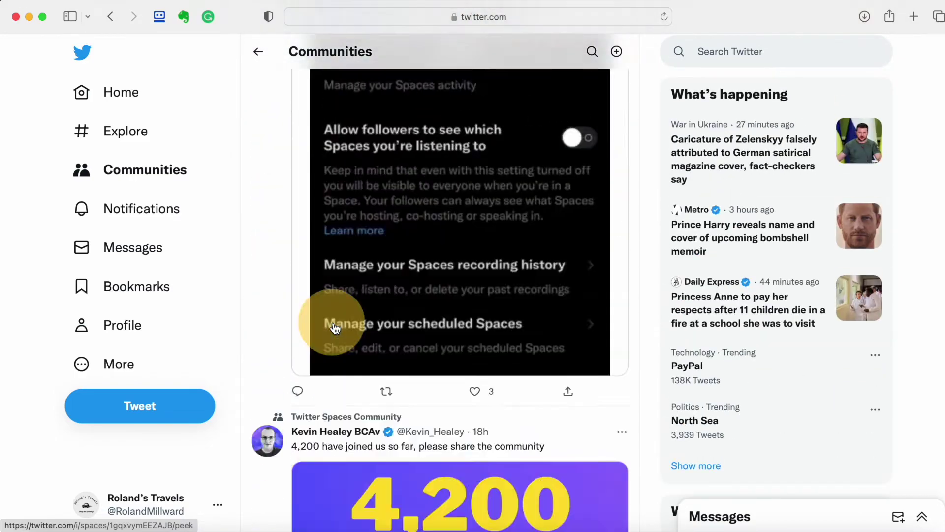
scroll(335, 328, down, 5)
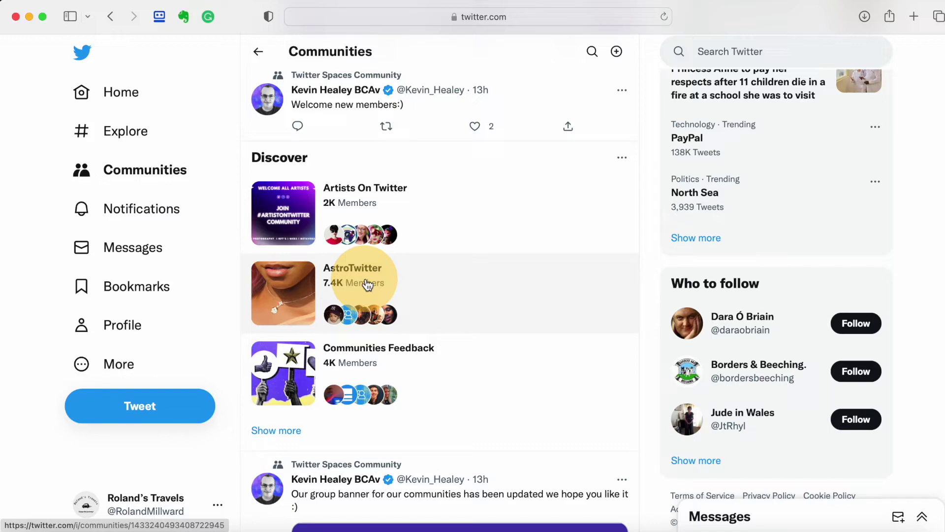
scroll(367, 284, up, 10)
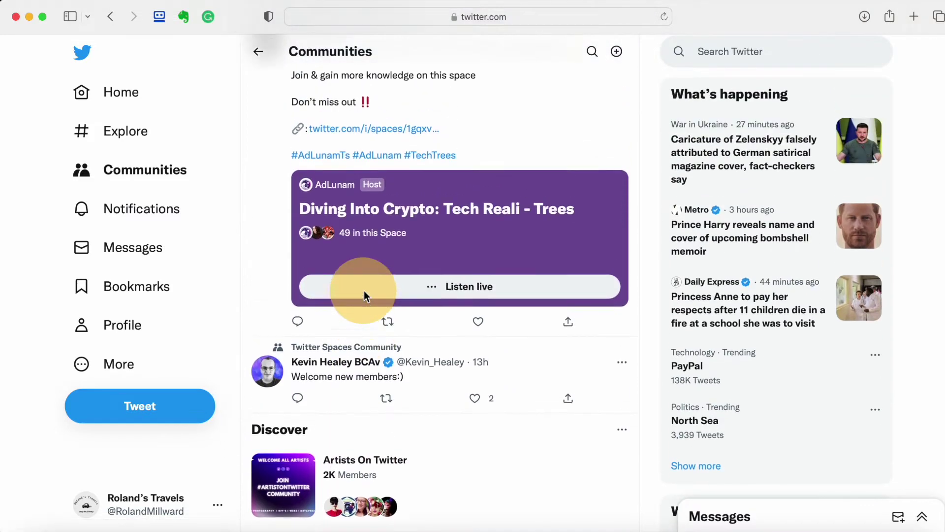
scroll(365, 295, up, 1)
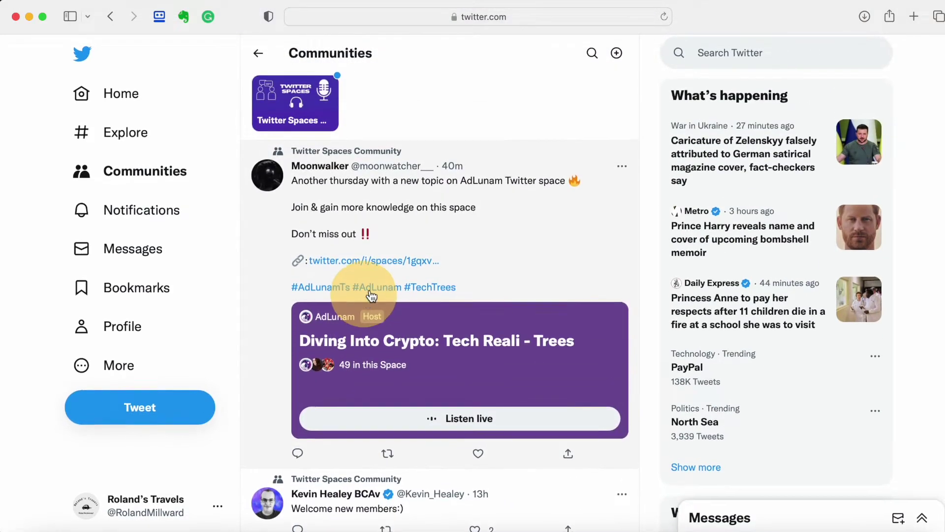
click(348, 148)
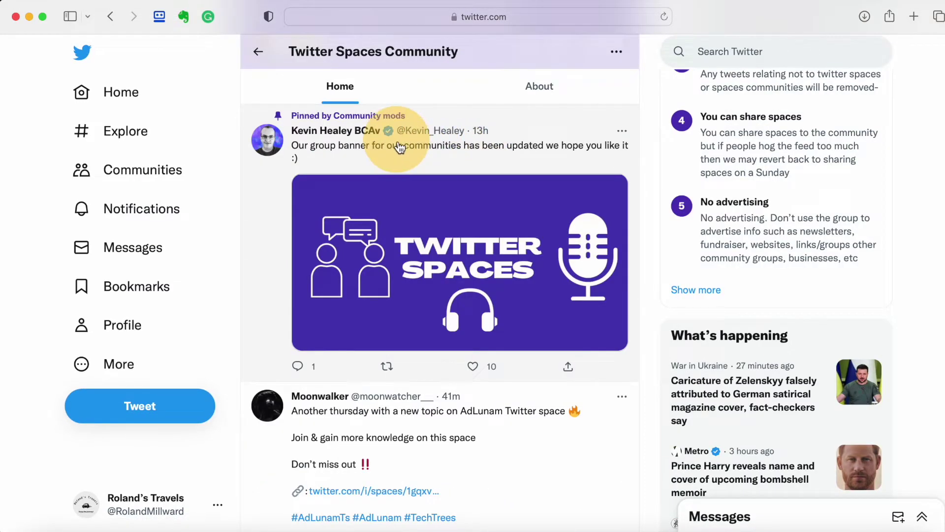
Scroll the Twitter Spaces Community feed and back up to its 4.2K-member header and rules.
scroll(401, 169, down, 2)
scroll(403, 170, down, 15)
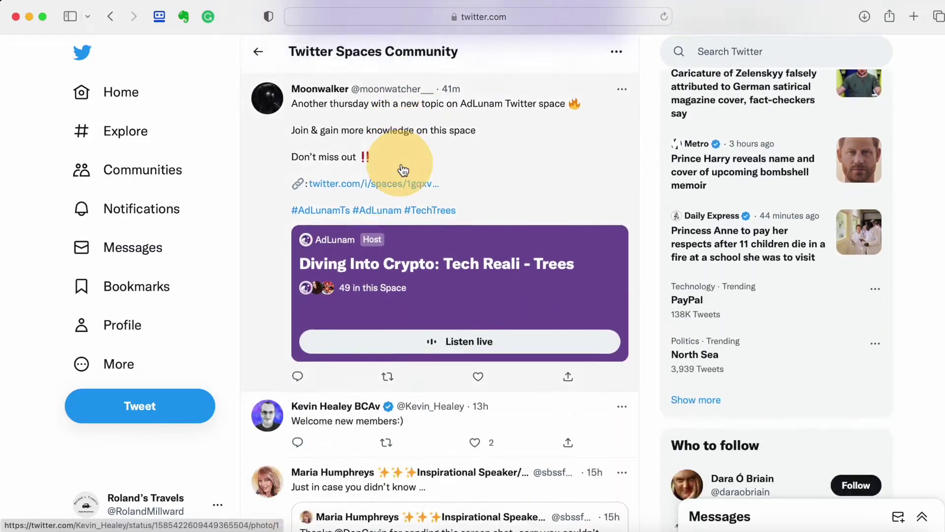
scroll(403, 170, down, 15)
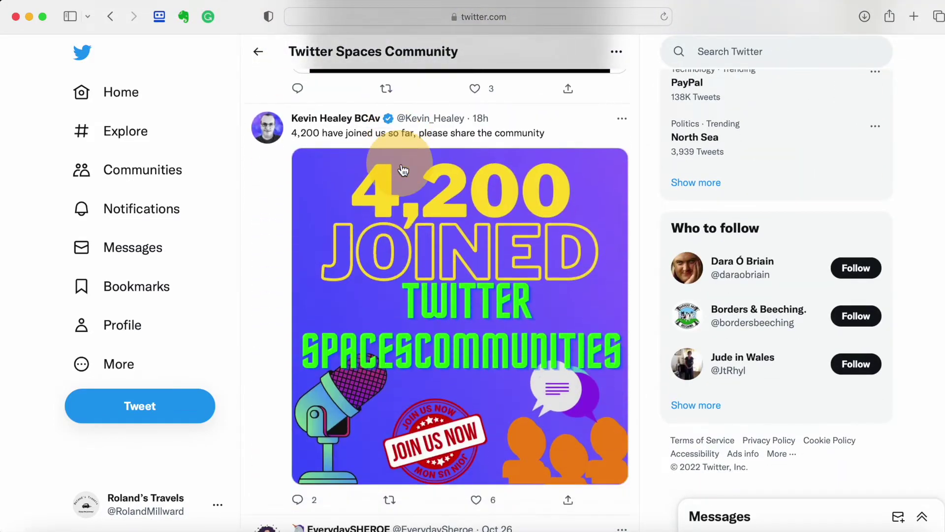
scroll(403, 170, up, 15)
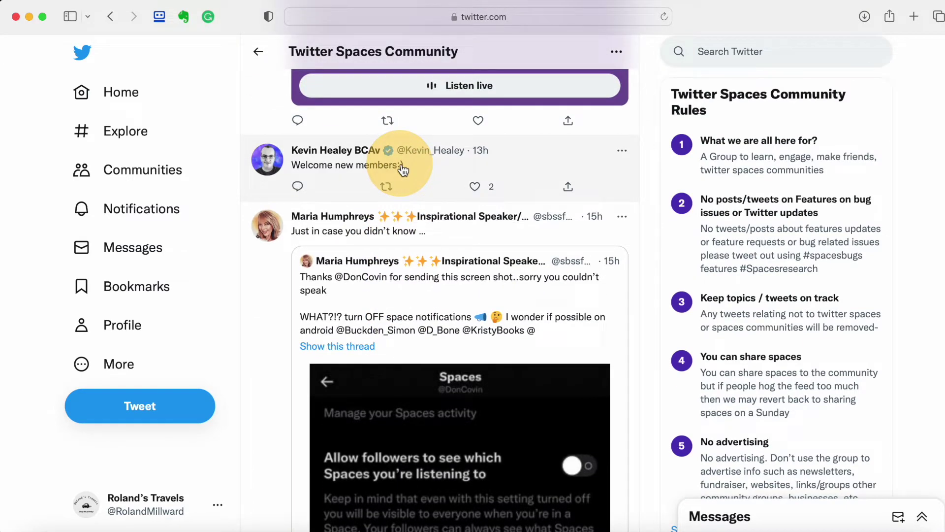
scroll(402, 170, up, 15)
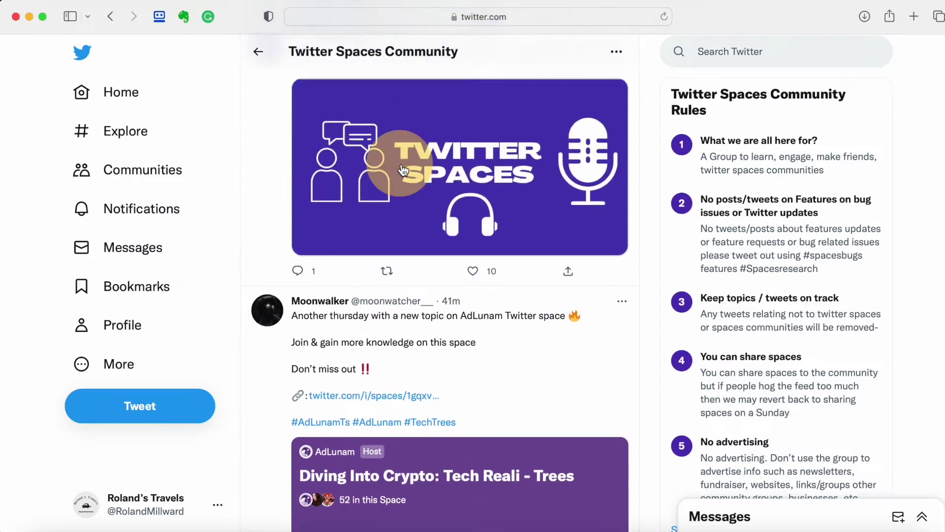
scroll(403, 170, up, 5)
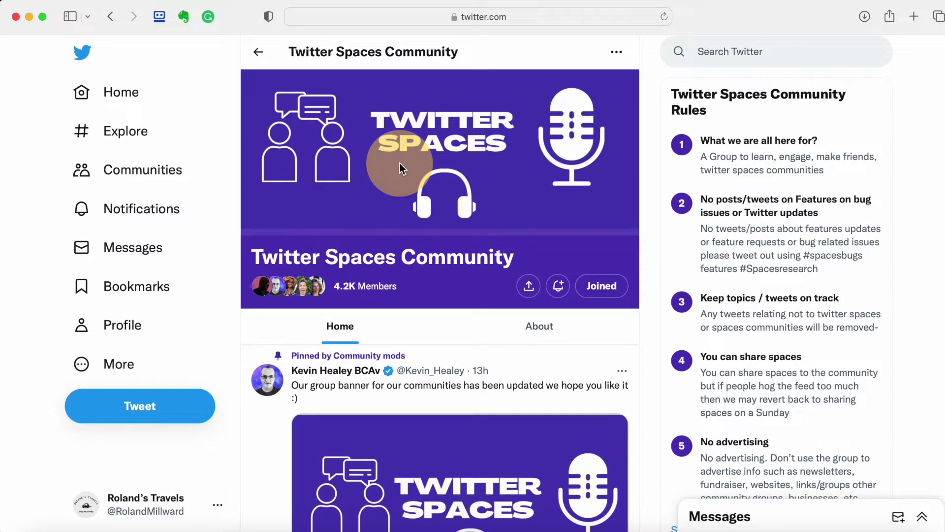
scroll(400, 163, down, 6)
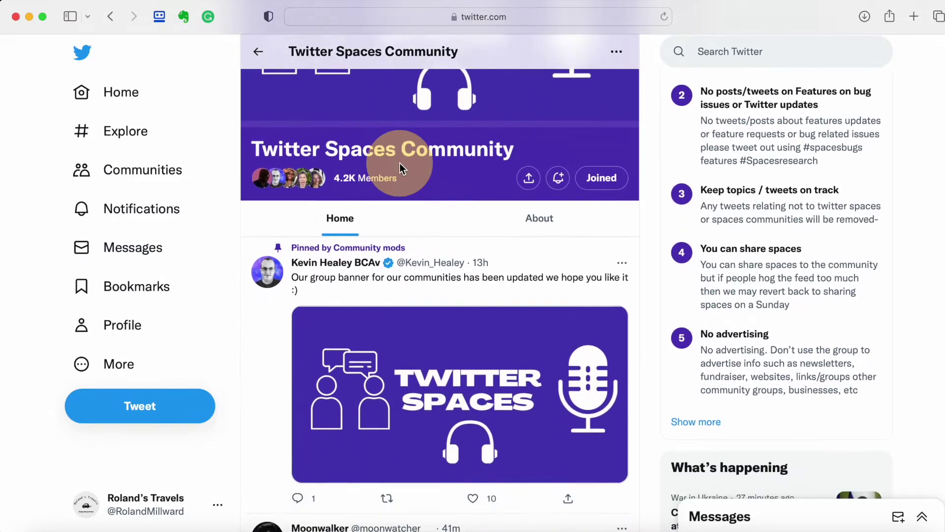
scroll(400, 163, down, 1)
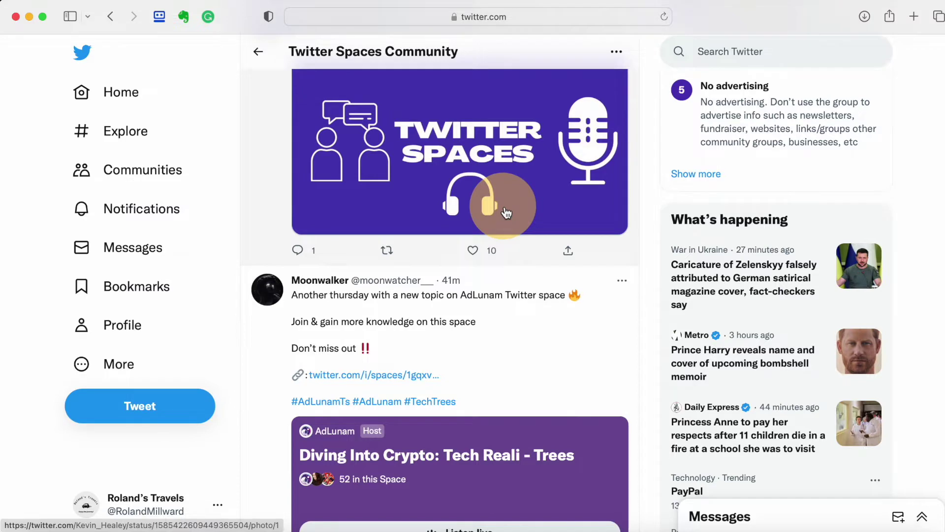
scroll(495, 215, up, 2)
scroll(495, 215, up, 6)
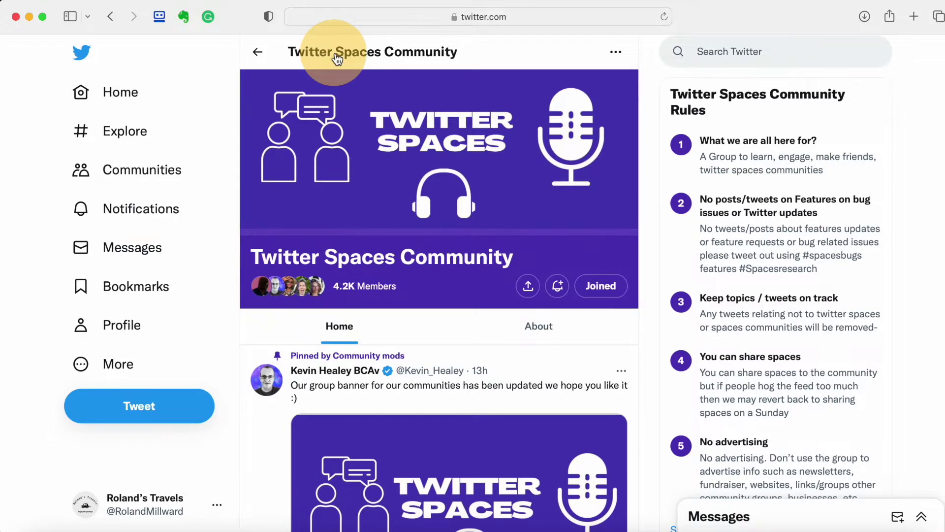
Switch to the other signed-in account, showing its Home timeline, and bring up search.
click(219, 505)
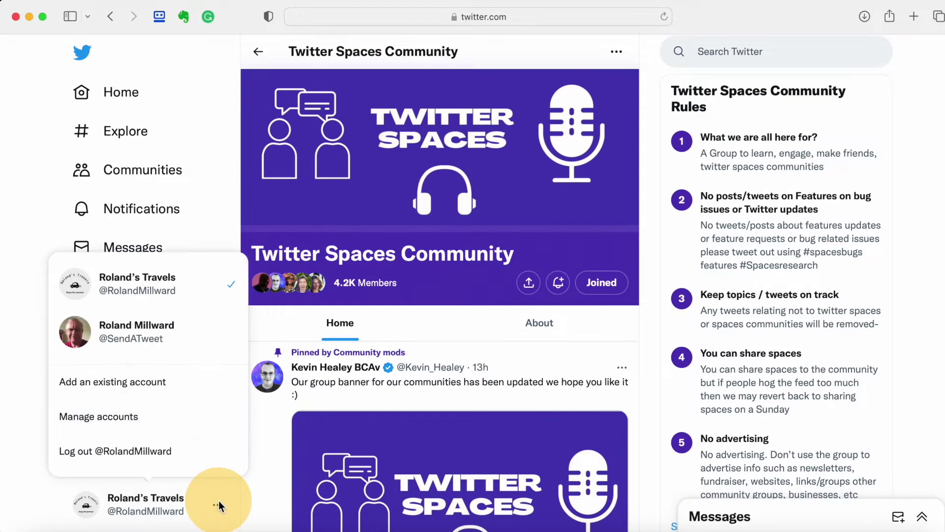
click(159, 339)
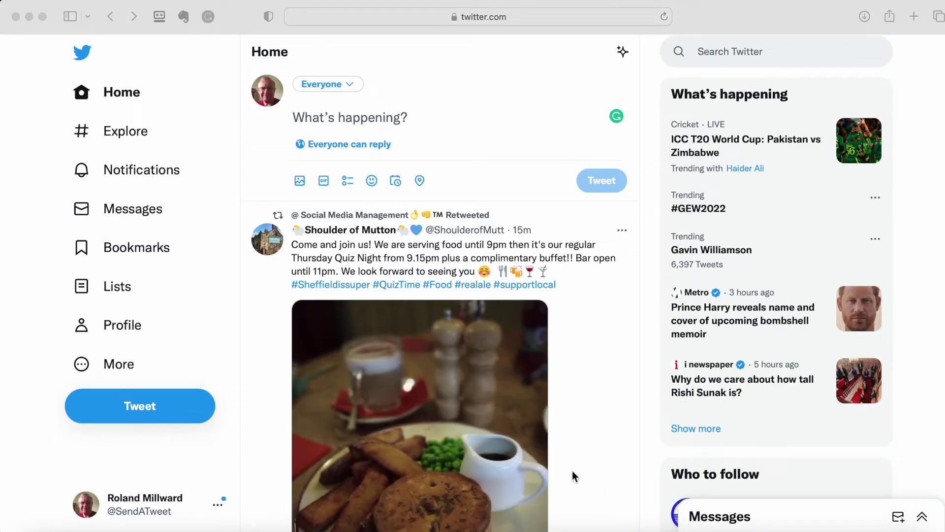
click(747, 43)
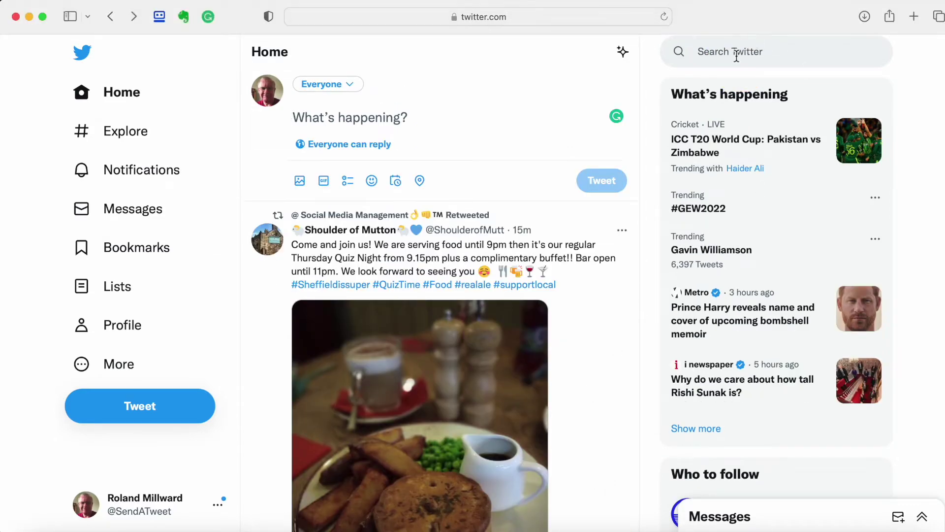
Search Twitter for 'Twitter Communities Travel' and browse the top results.
click(736, 56)
text(Twi)
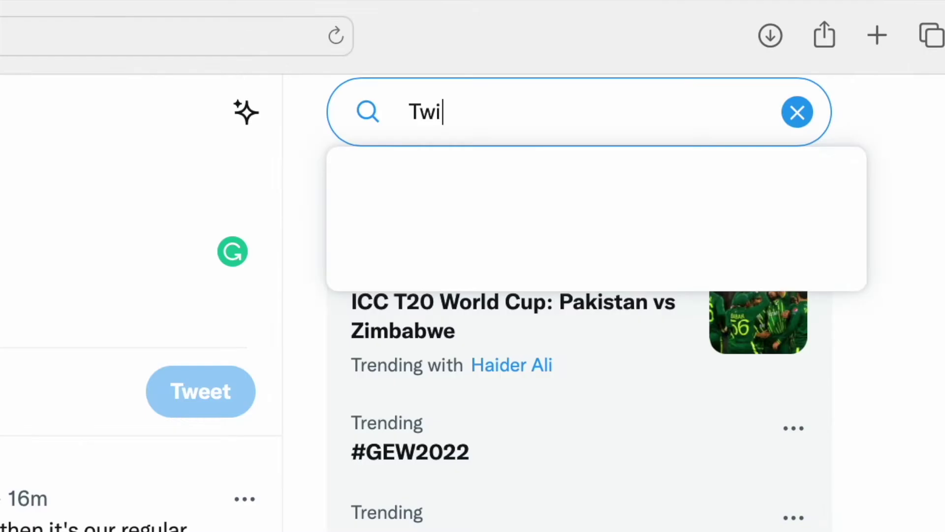
text(tter Comm)
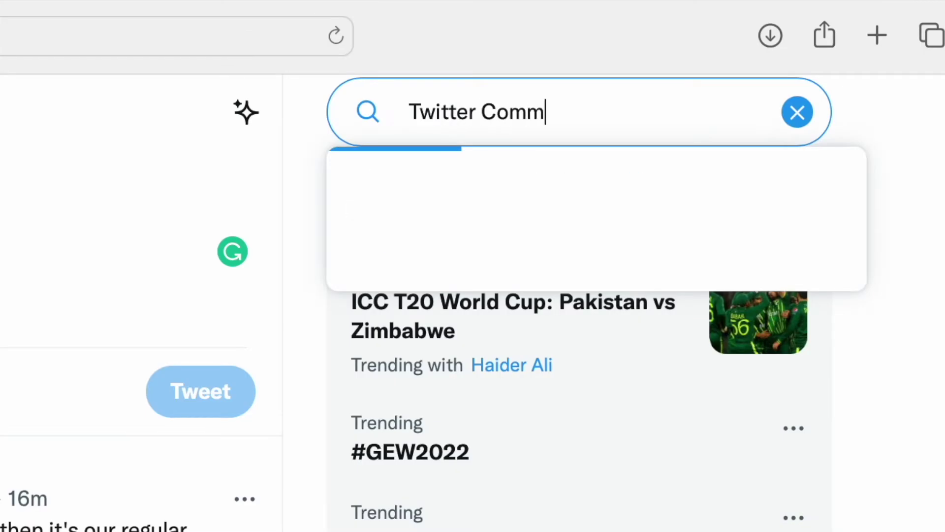
text(unities Travel)
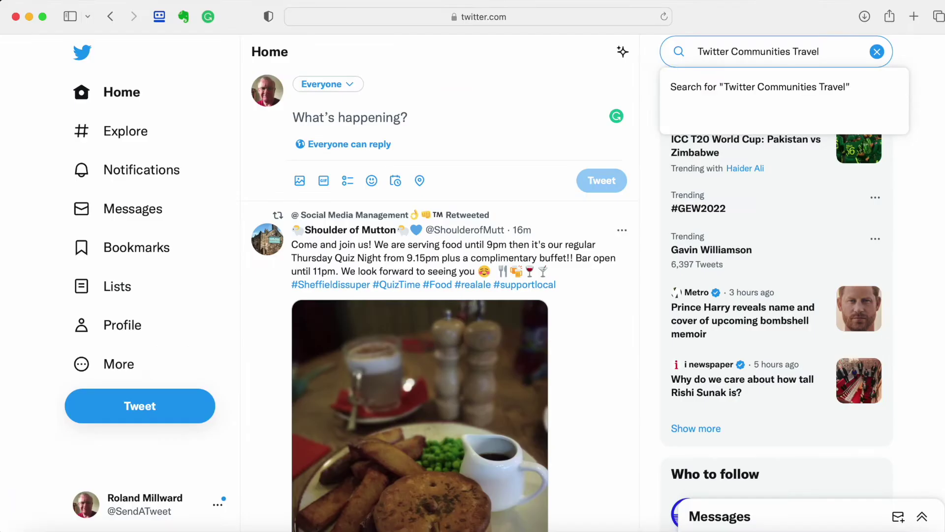
key(Return)
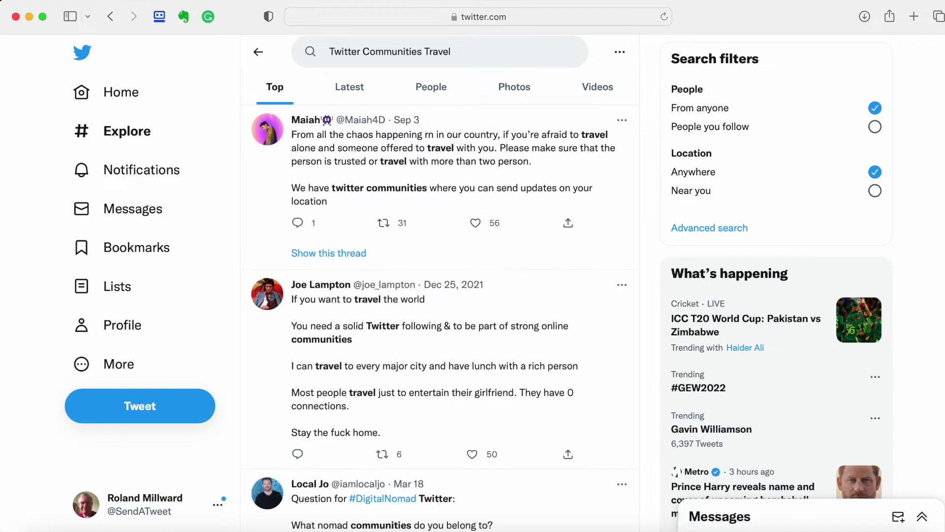
scroll(476, 289, down, 8)
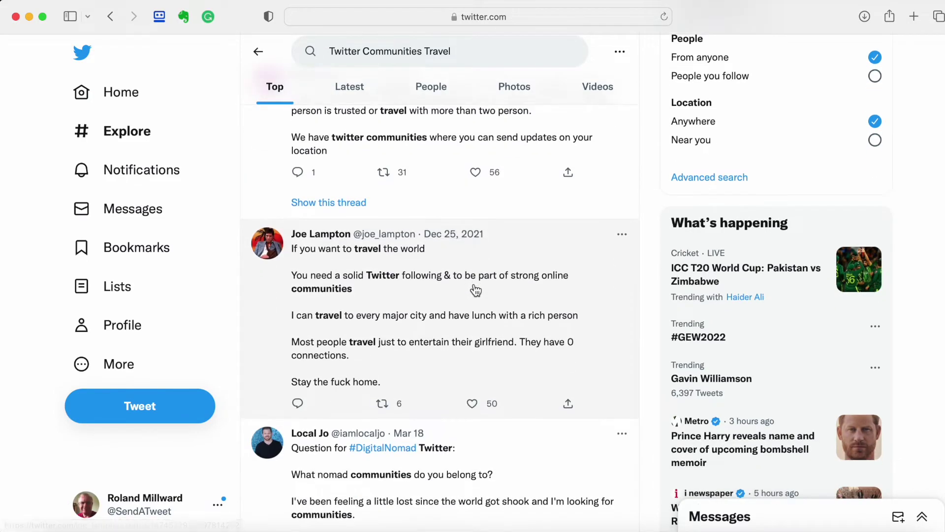
scroll(476, 290, down, 12)
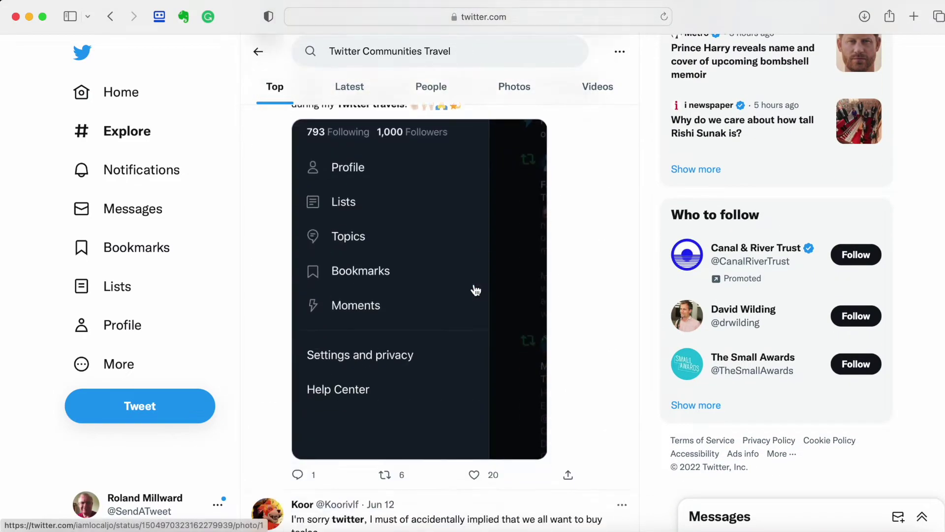
scroll(476, 289, down, 20)
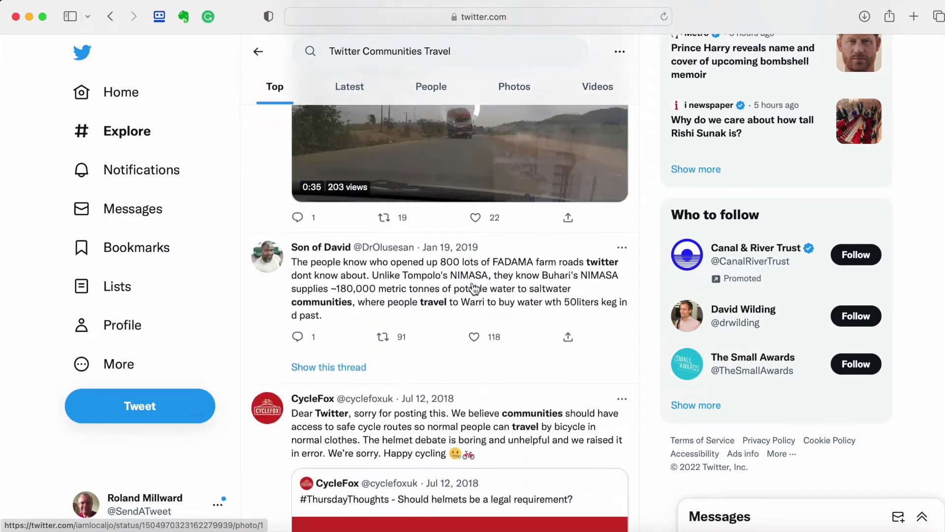
scroll(474, 289, down, 15)
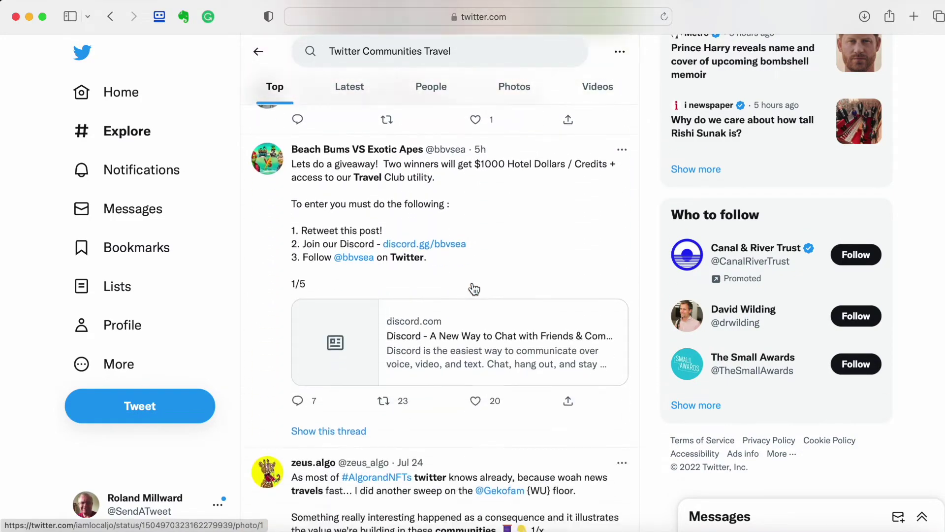
scroll(474, 289, down, 4)
scroll(474, 289, up, 4)
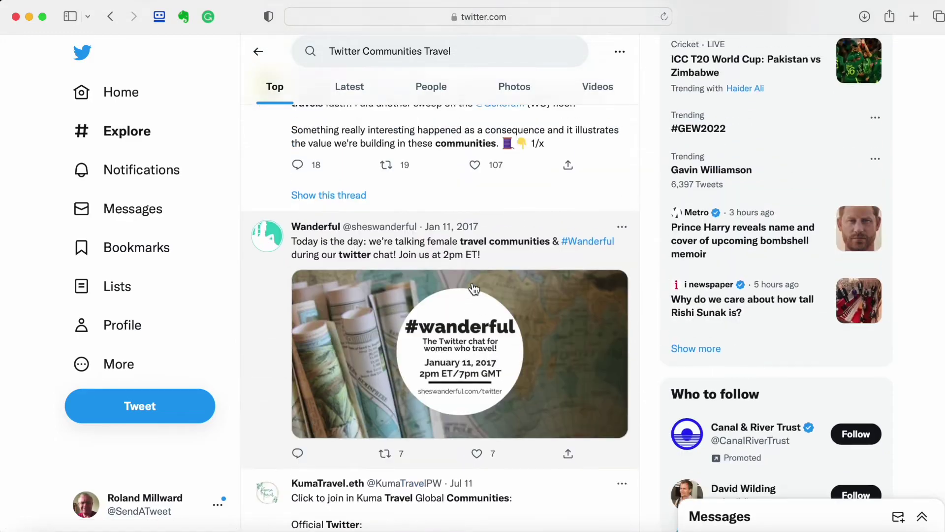
scroll(474, 289, down, 2)
scroll(475, 289, down, 13)
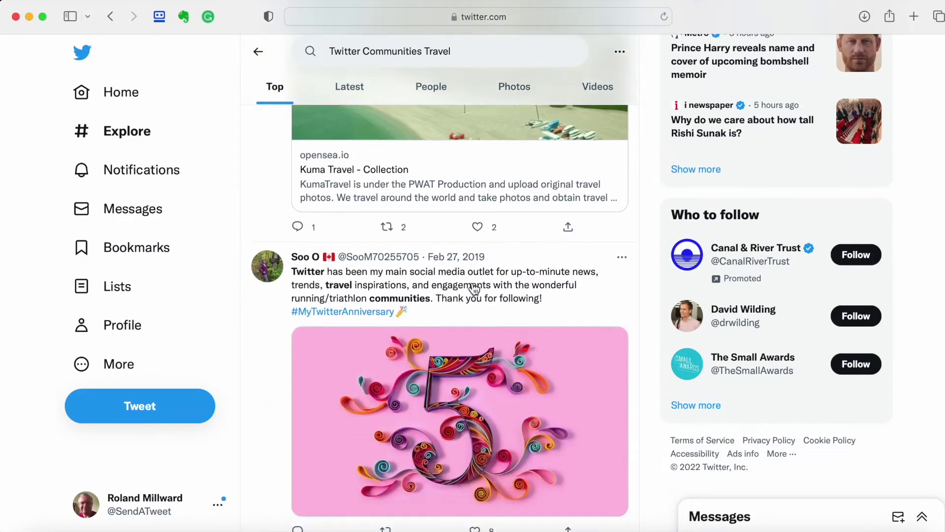
scroll(474, 289, down, 7)
scroll(474, 289, up, 5)
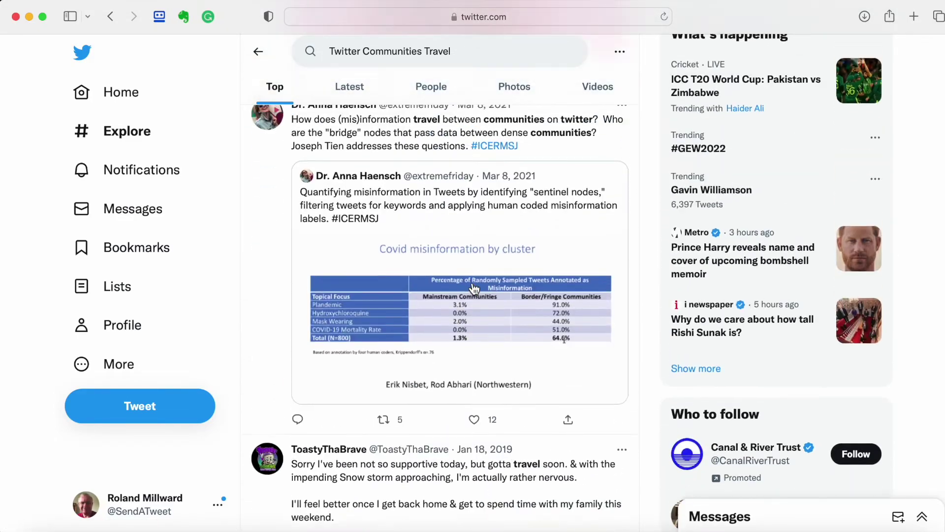
scroll(474, 289, down, 12)
scroll(474, 289, down, 12)
scroll(453, 311, up, 10)
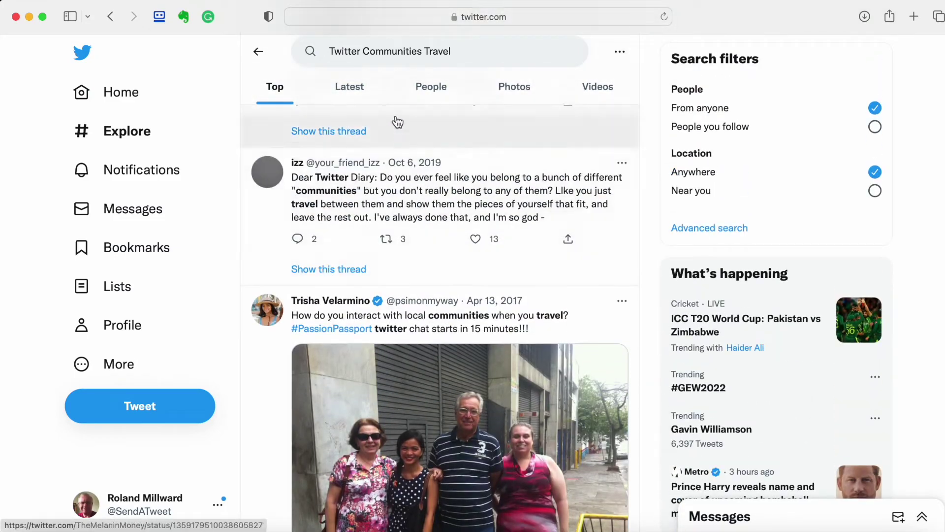
Switch to the Latest results and scroll down to the Thailand Travel community card.
click(365, 88)
scroll(421, 193, down, 10)
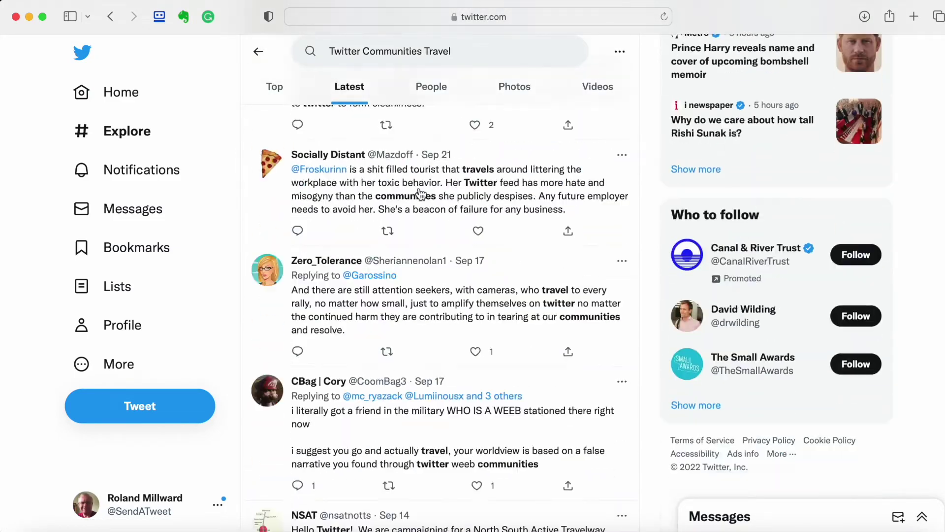
scroll(421, 193, down, 15)
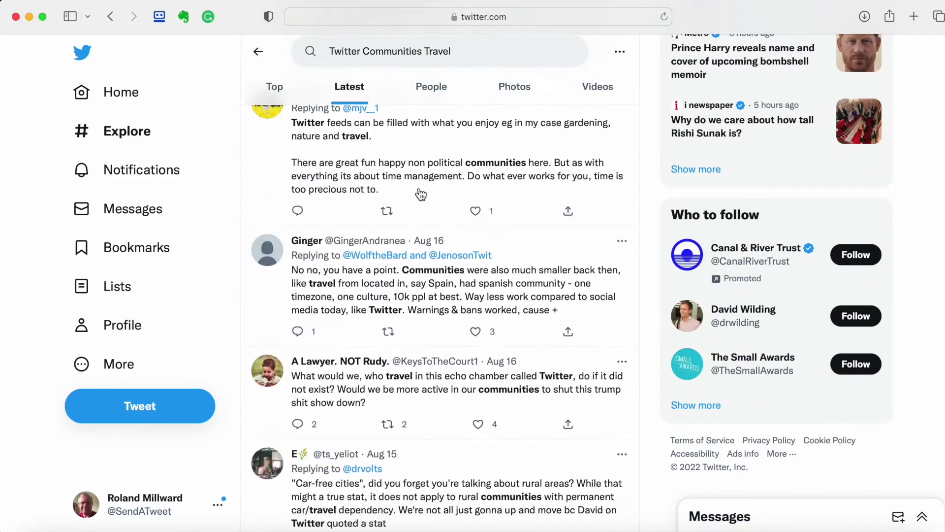
scroll(421, 194, down, 20)
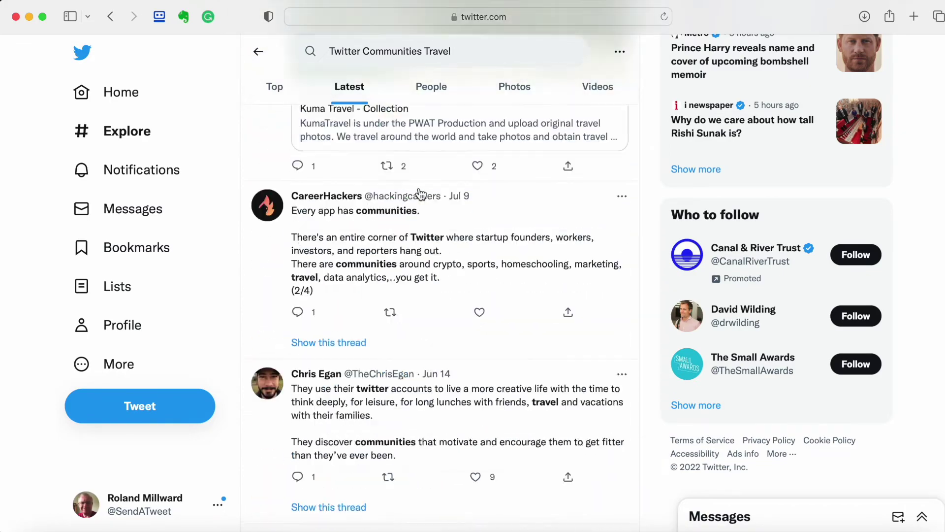
scroll(421, 194, down, 20)
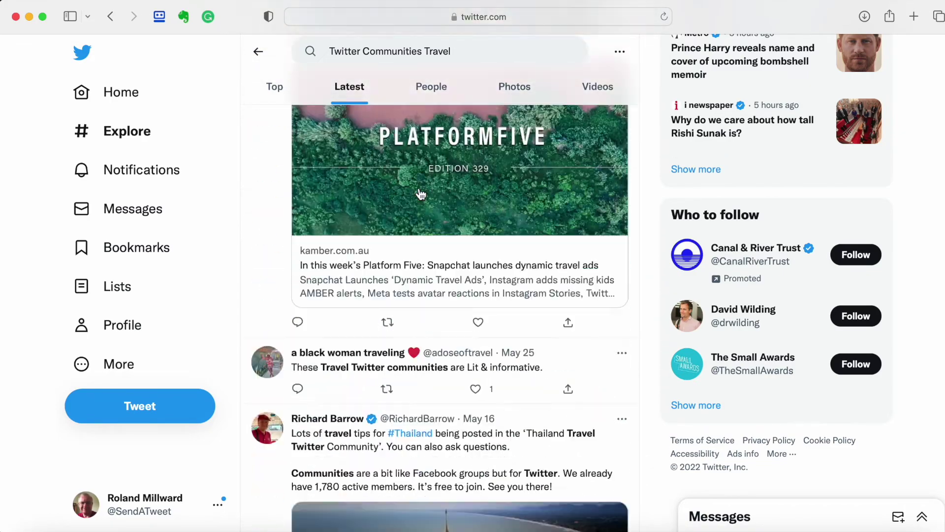
scroll(421, 194, down, 5)
scroll(421, 194, up, 4)
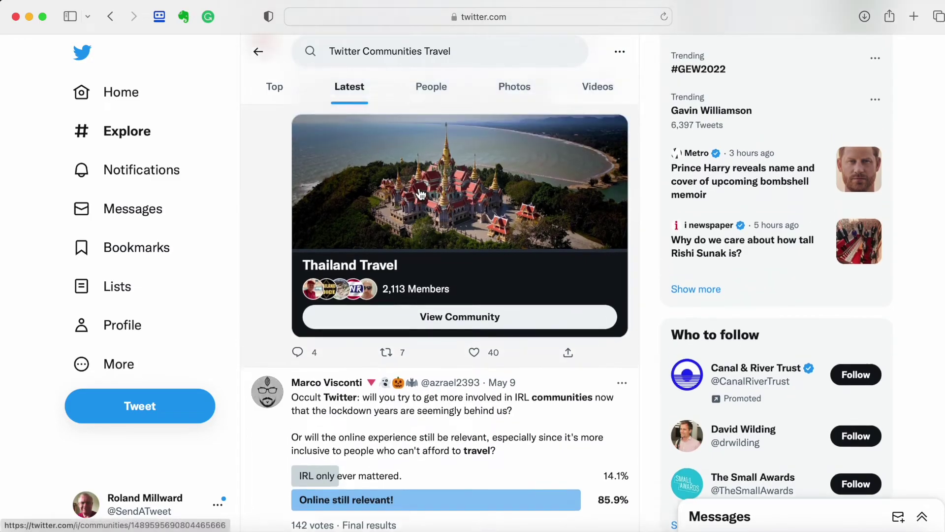
scroll(421, 194, up, 2)
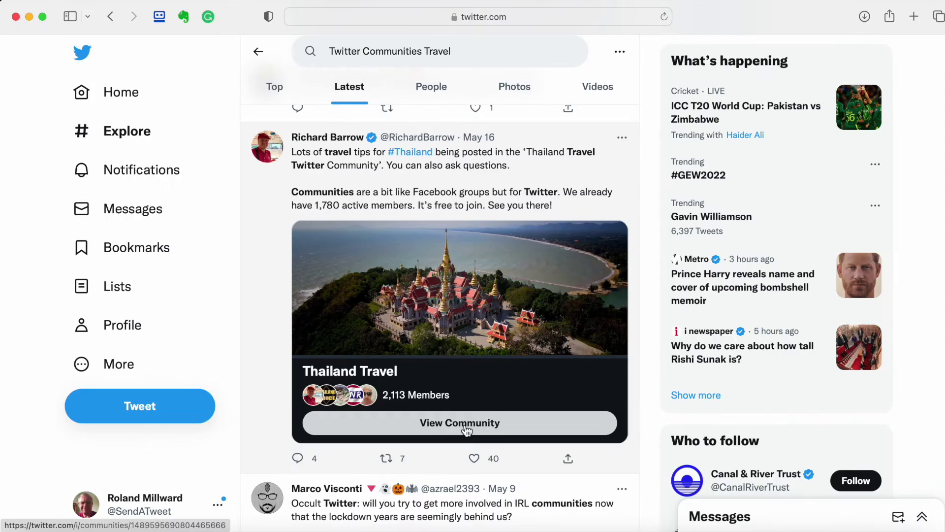
right_click(464, 424)
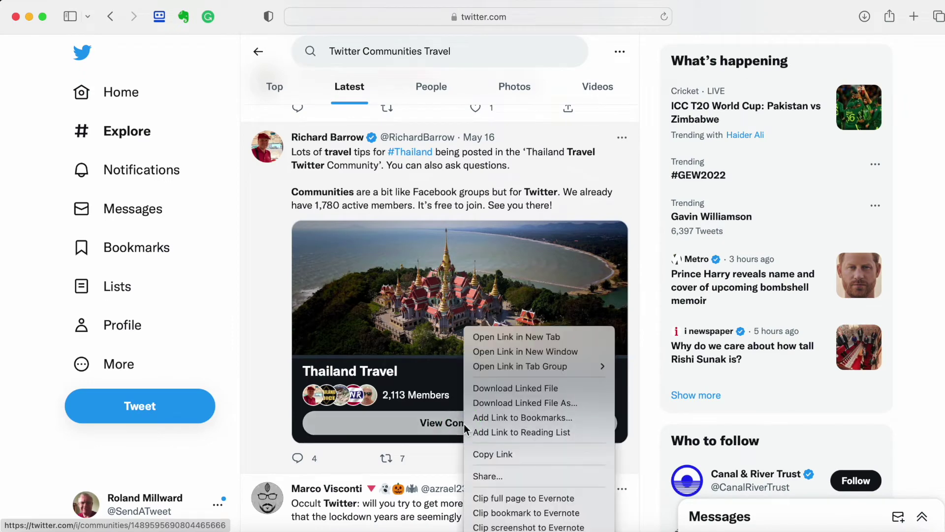
click(432, 426)
Open the Thailand Travel community page and start joining it.
click(432, 426)
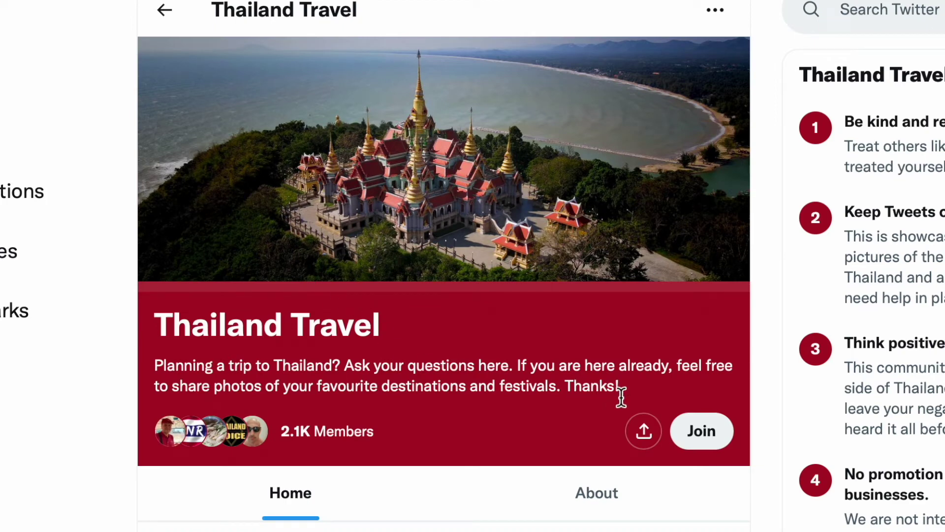
click(703, 433)
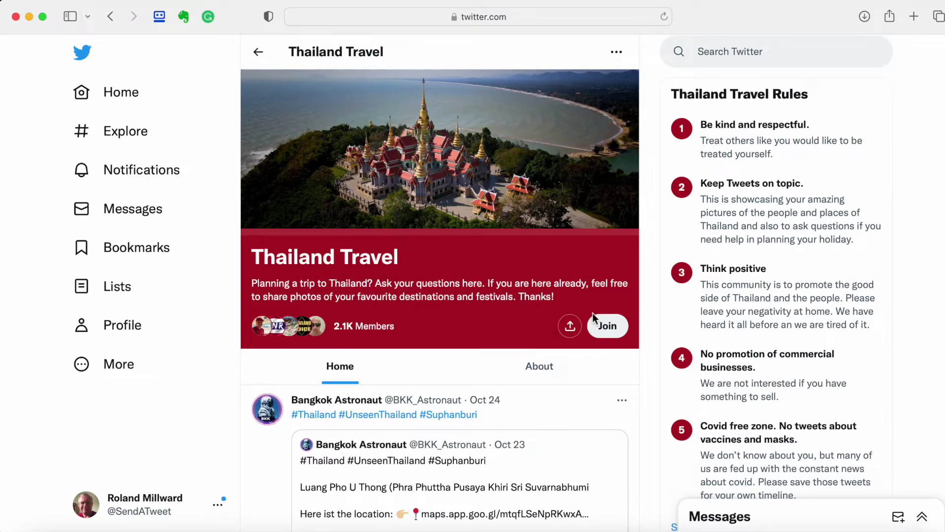
click(611, 322)
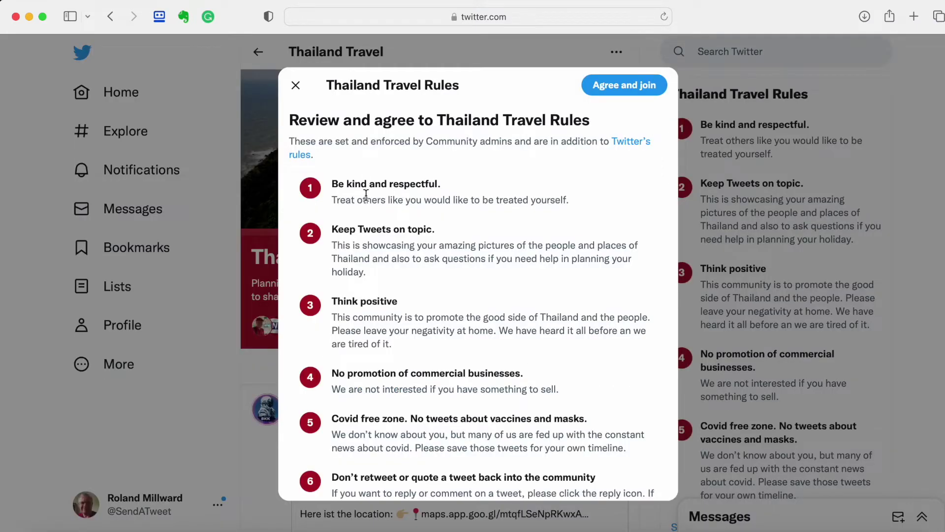
Review the Thailand Travel Rules and agree to them to join the community.
scroll(366, 194, down, 1)
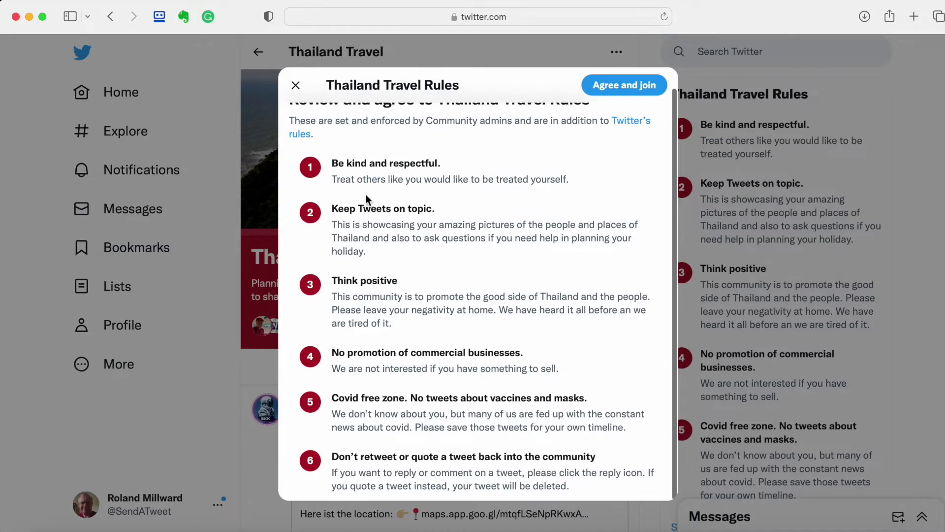
scroll(366, 194, up, 1)
scroll(366, 194, down, 1)
scroll(366, 194, up, 1)
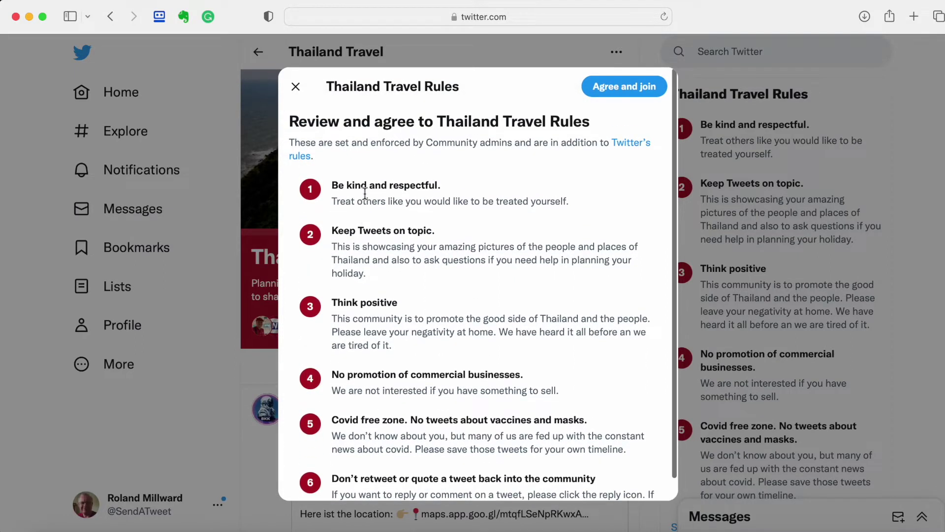
scroll(370, 194, down, 1)
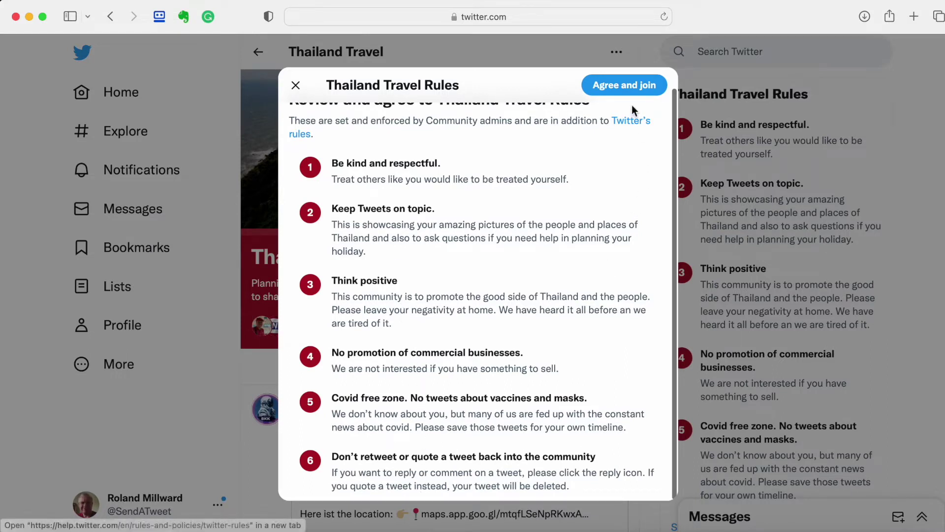
click(628, 82)
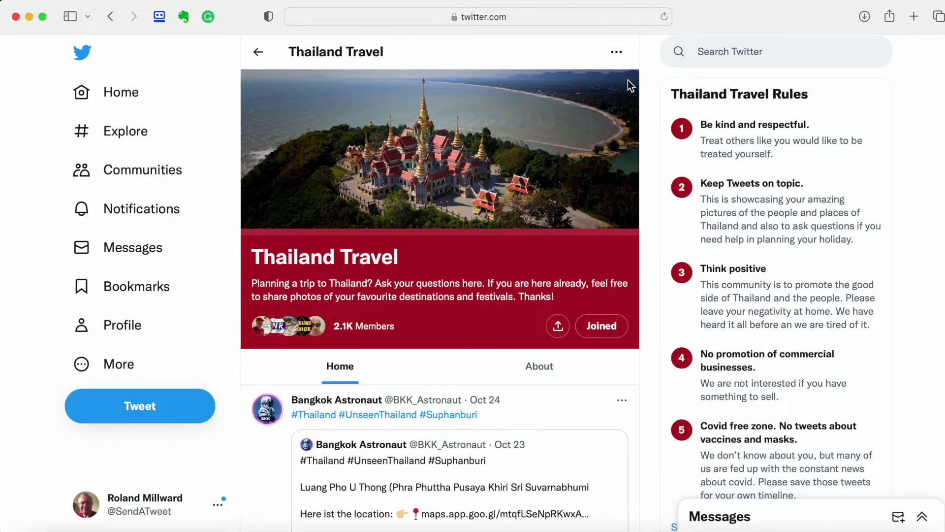
Scroll the Thailand Travel community feed, now showing the account as Joined.
scroll(447, 194, down, 3)
scroll(336, 298, up, 3)
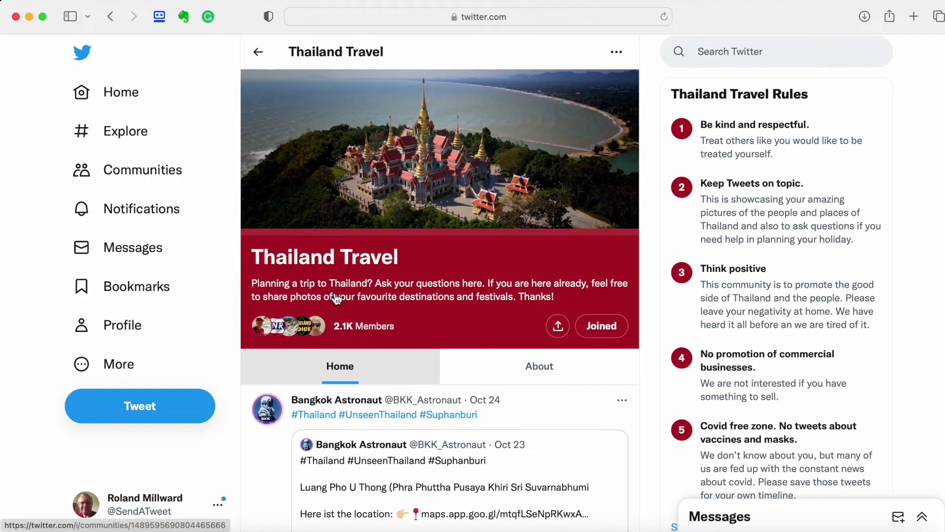
scroll(337, 298, down, 2)
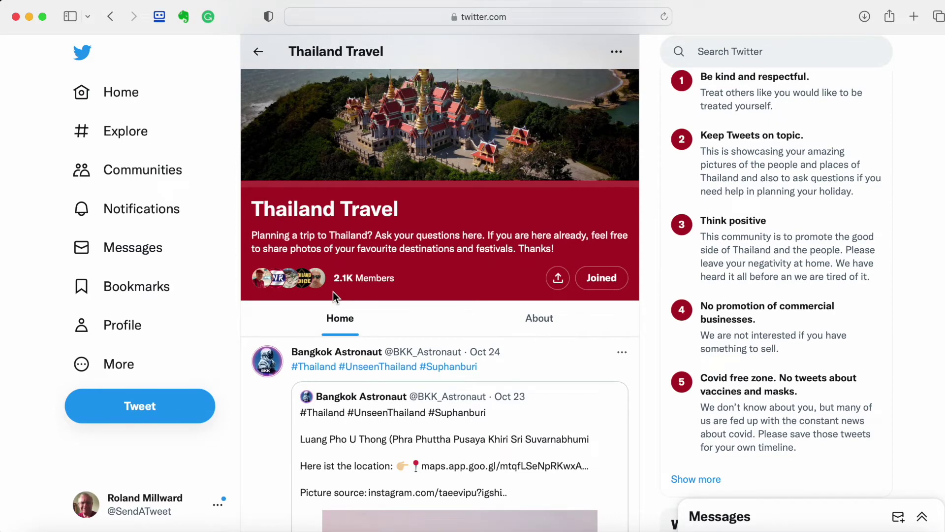
scroll(333, 291, down, 2)
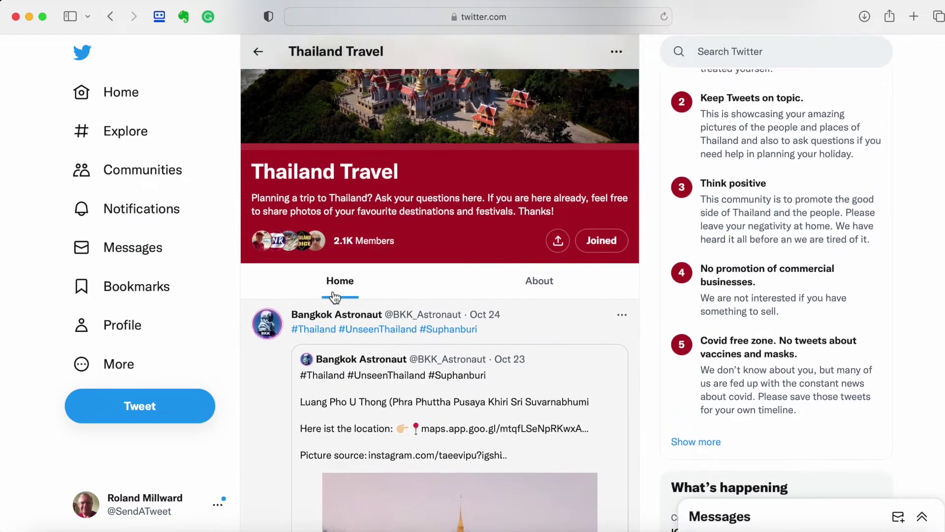
scroll(335, 297, up, 1)
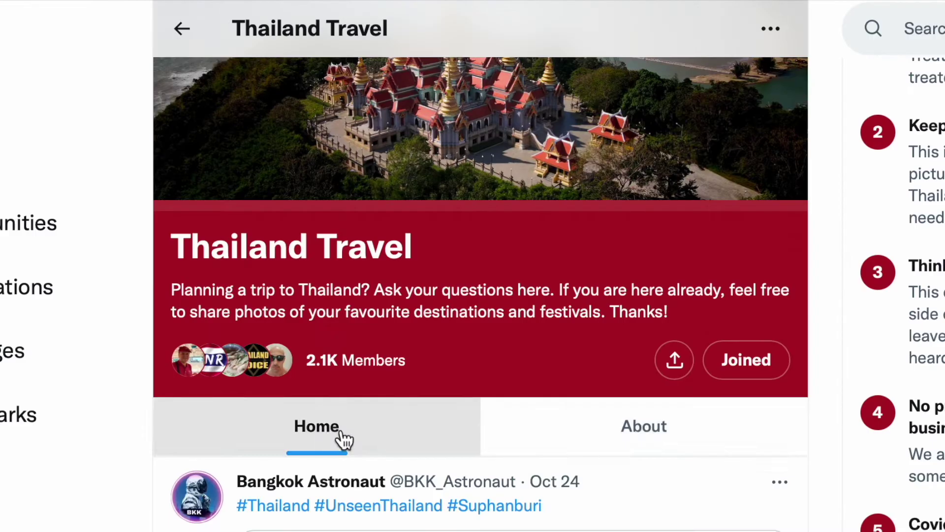
click(628, 433)
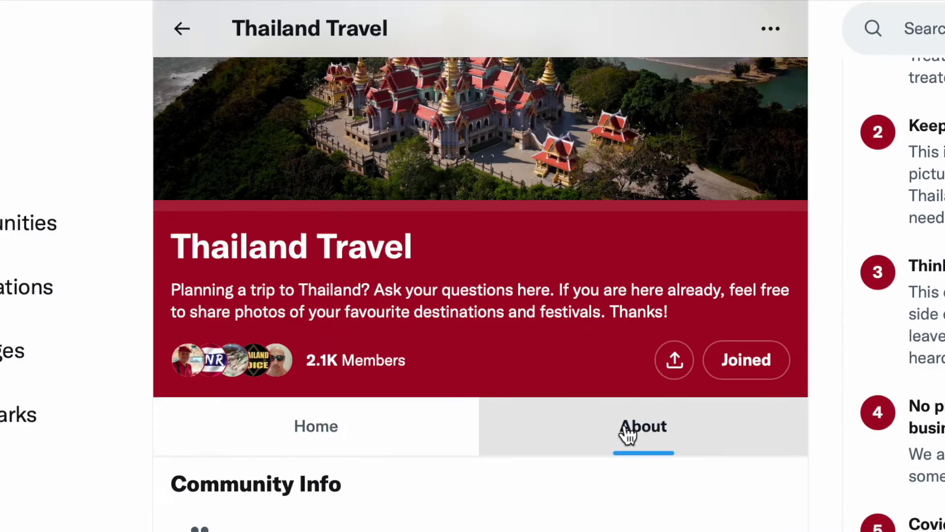
scroll(627, 434, down, 5)
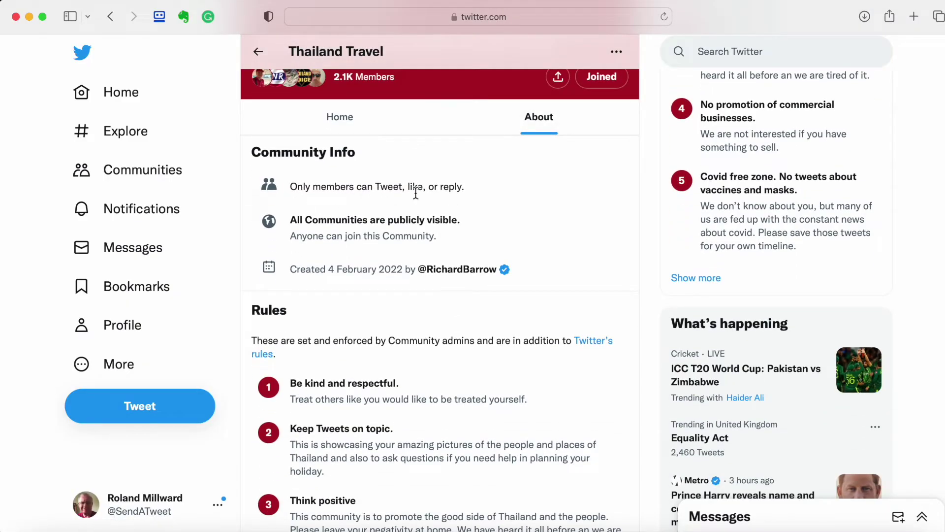
scroll(461, 199, down, 1)
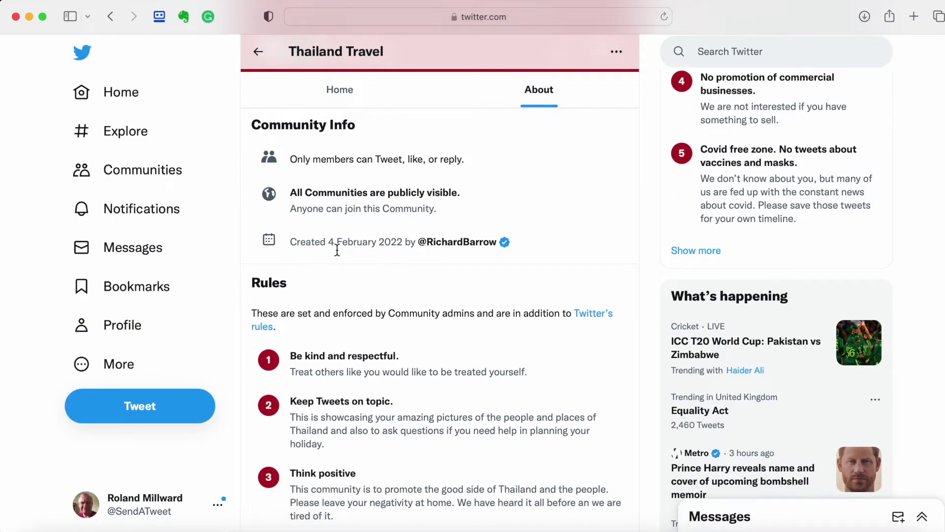
scroll(337, 249, down, 3)
scroll(336, 253, down, 2)
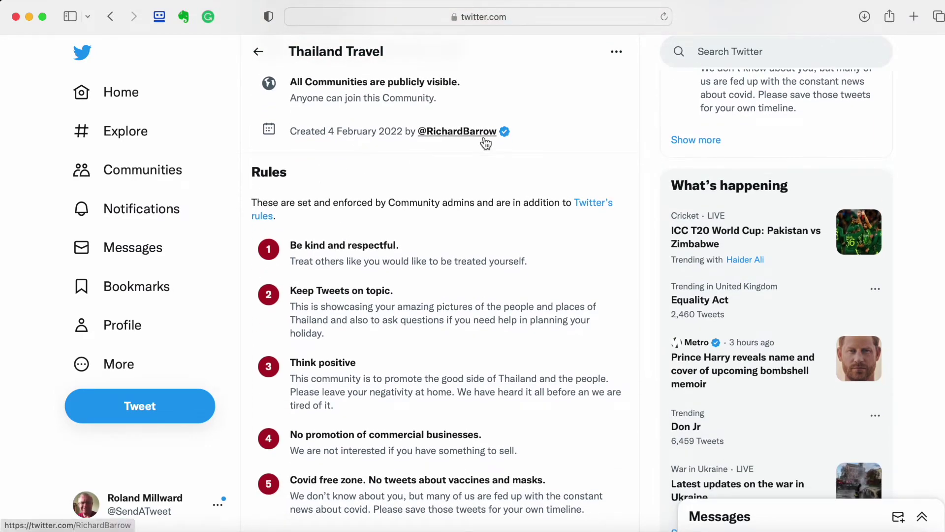
scroll(422, 253, down, 6)
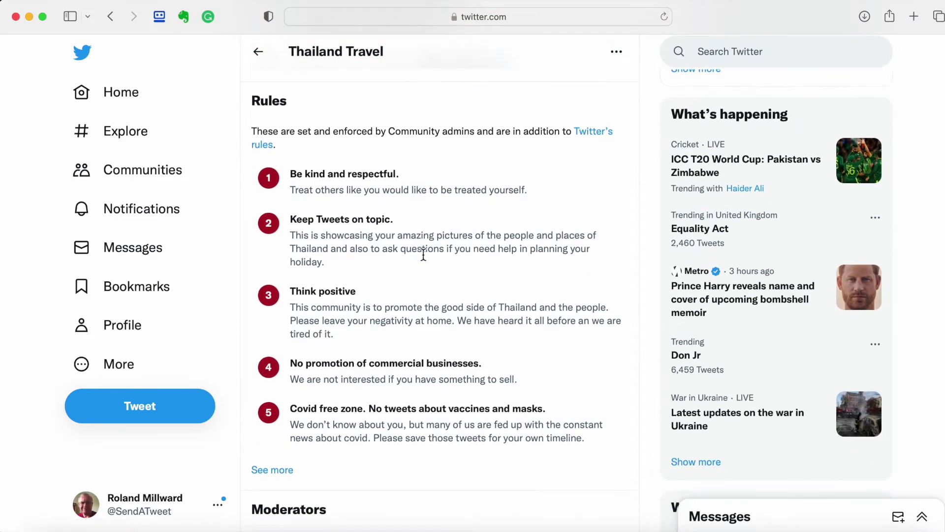
scroll(423, 254, down, 6)
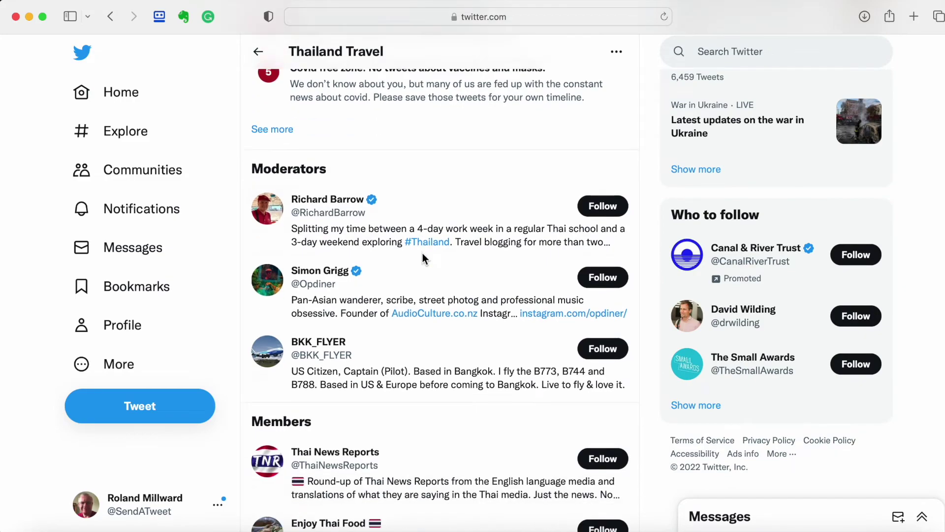
scroll(392, 252, down, 12)
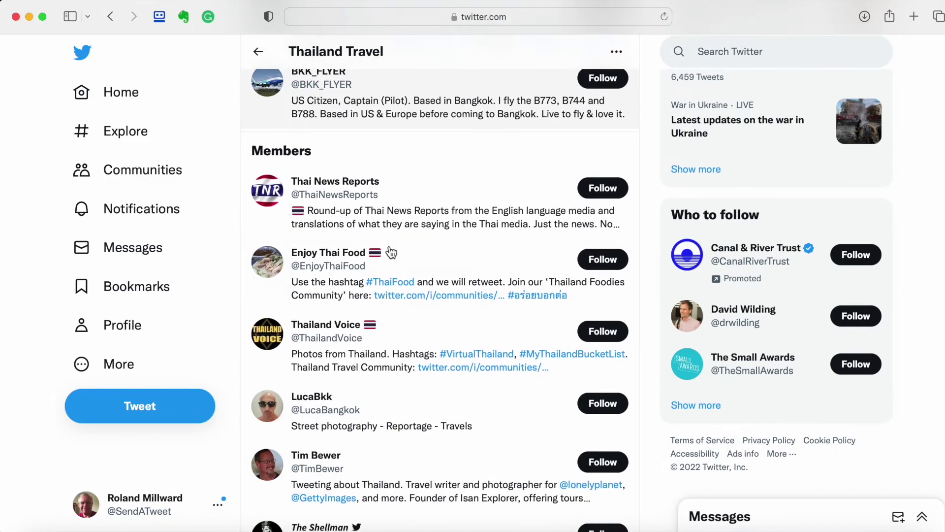
scroll(392, 252, down, 7)
scroll(392, 252, up, 20)
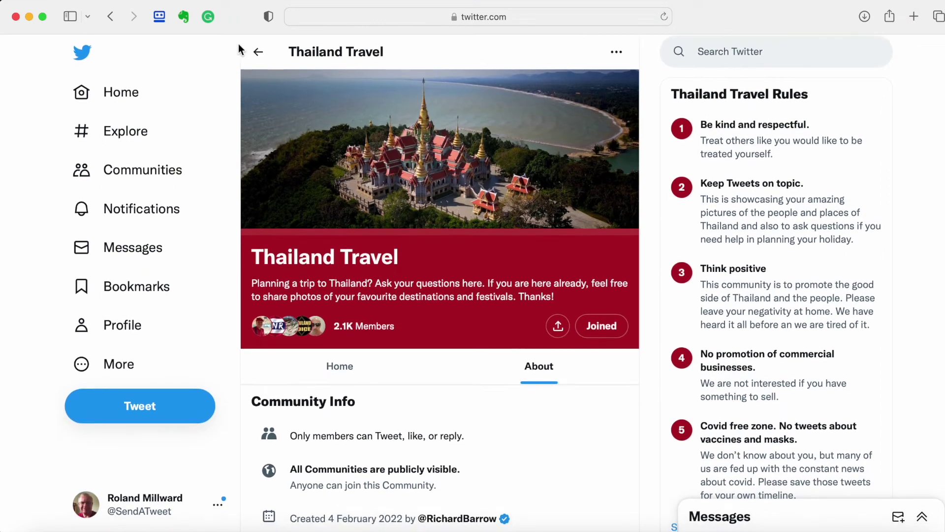
Go back and confirm Thailand Travel is listed among the account's communities.
click(258, 53)
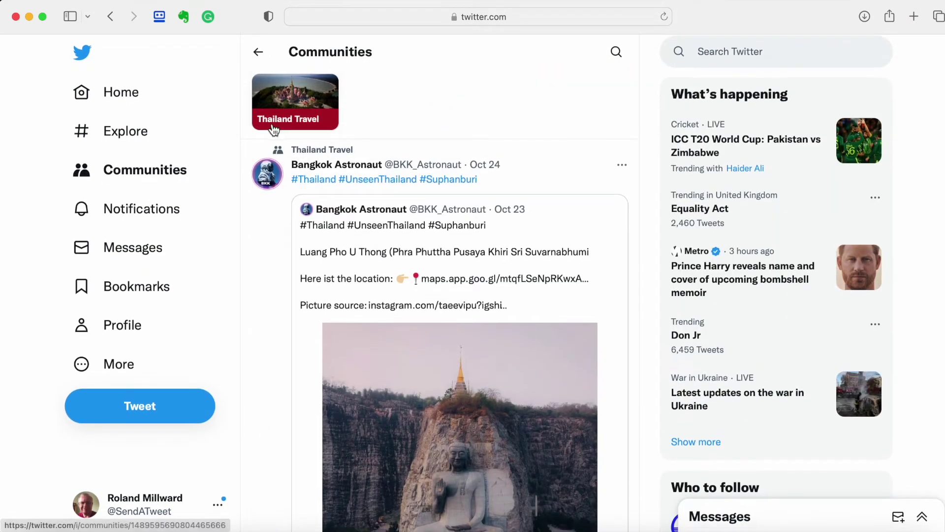
click(257, 54)
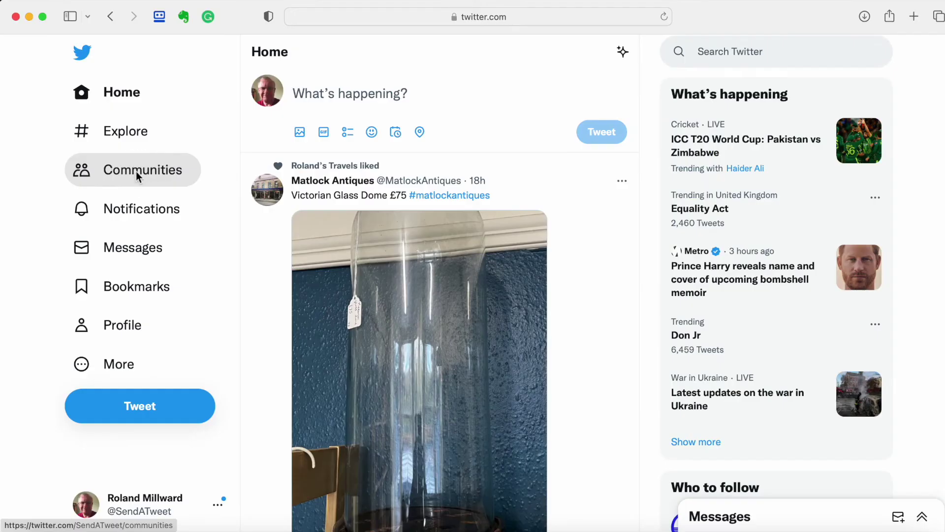
click(277, 264)
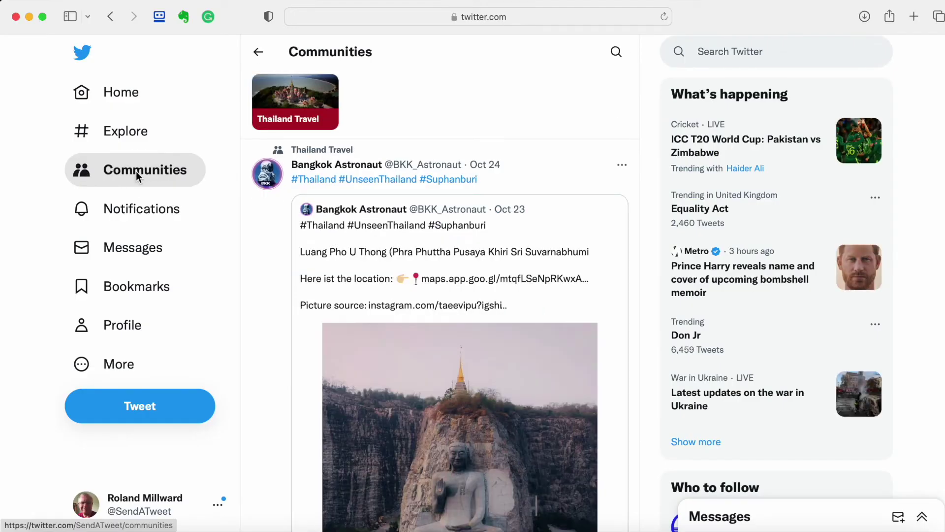
scroll(468, 196, down, 3)
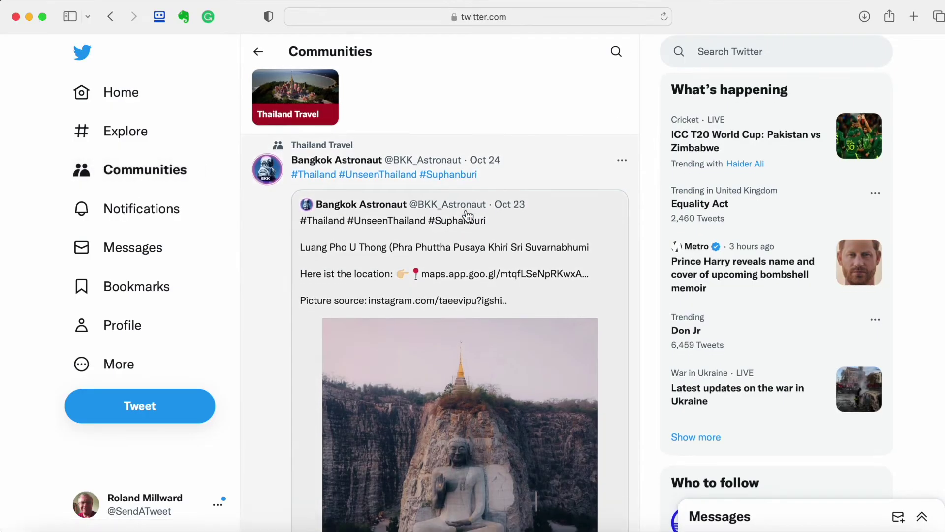
scroll(468, 217, down, 8)
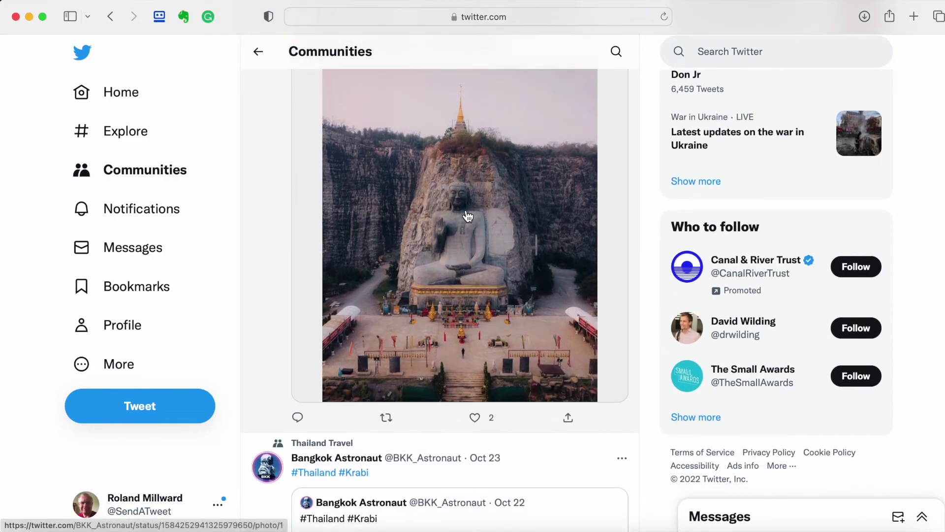
scroll(468, 217, up, 15)
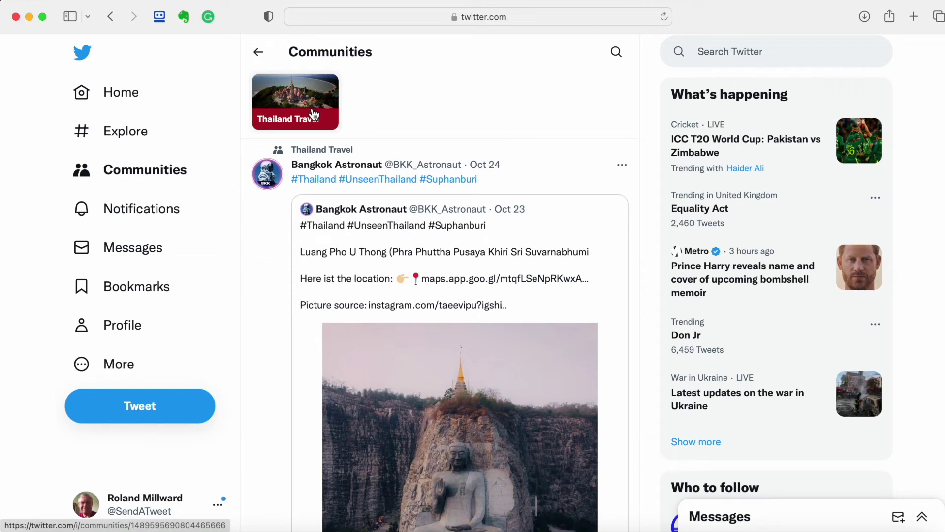
Reopen the Thailand Travel community and scroll through its Home feed.
click(314, 114)
scroll(318, 127, down, 5)
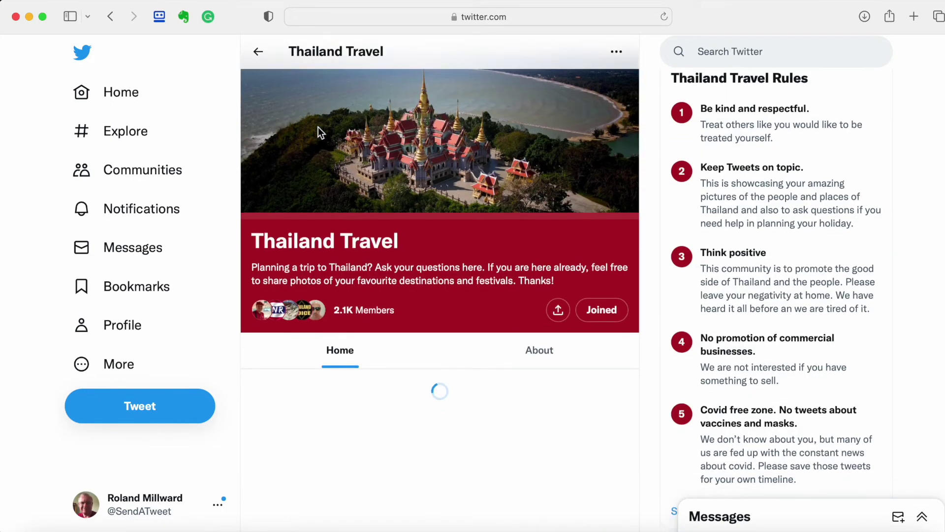
scroll(318, 127, down, 10)
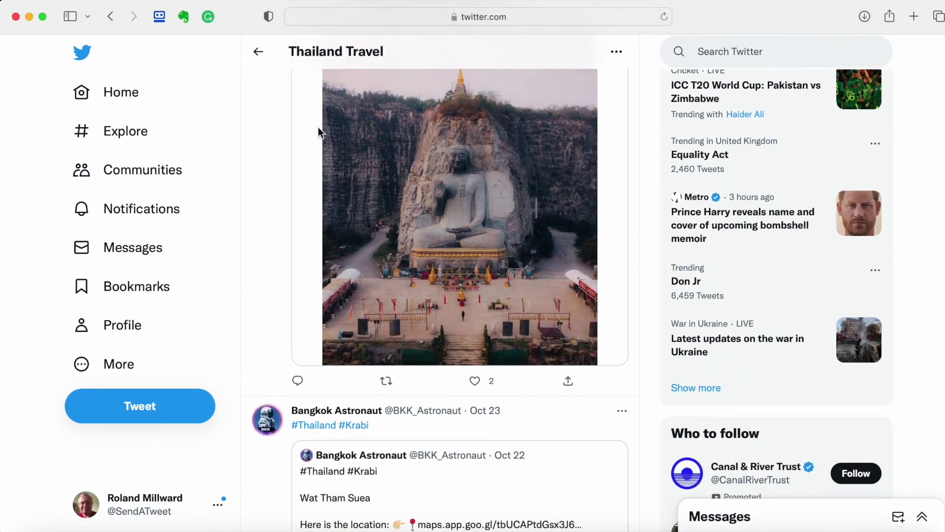
scroll(318, 127, down, 10)
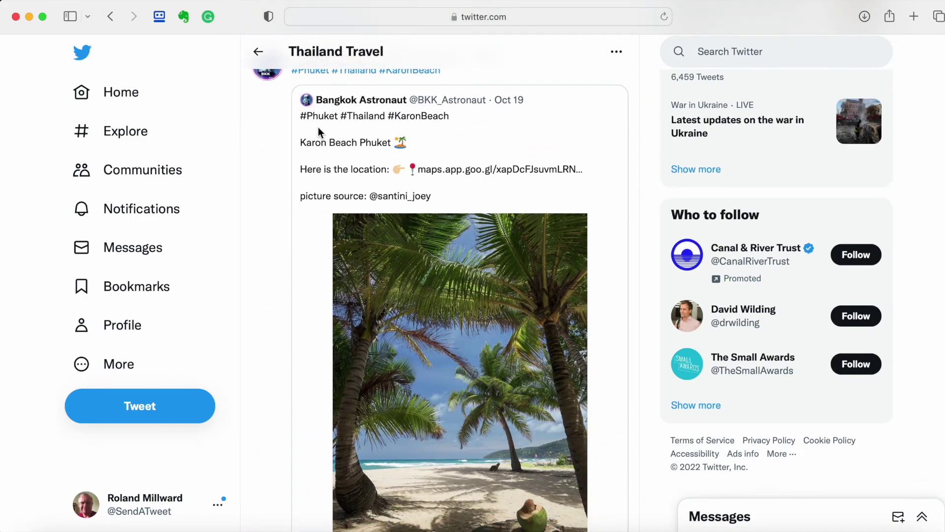
scroll(319, 132, up, 20)
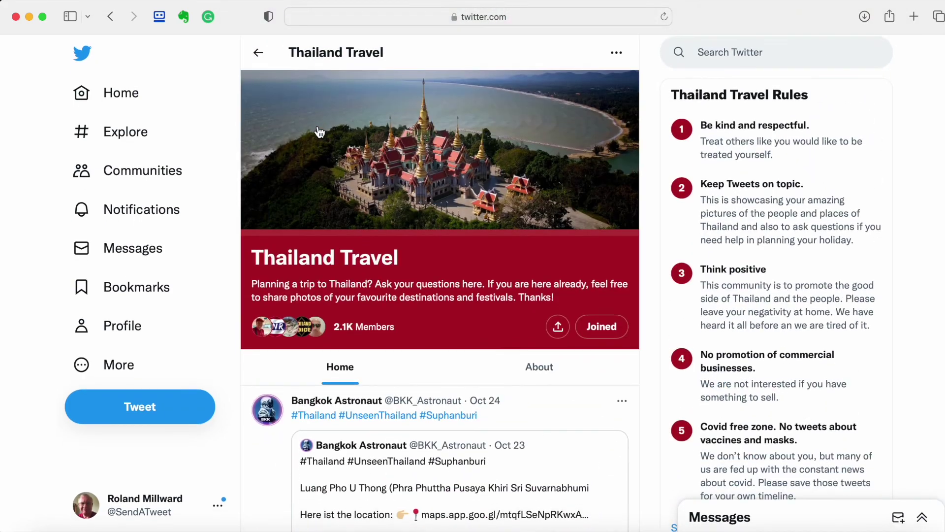